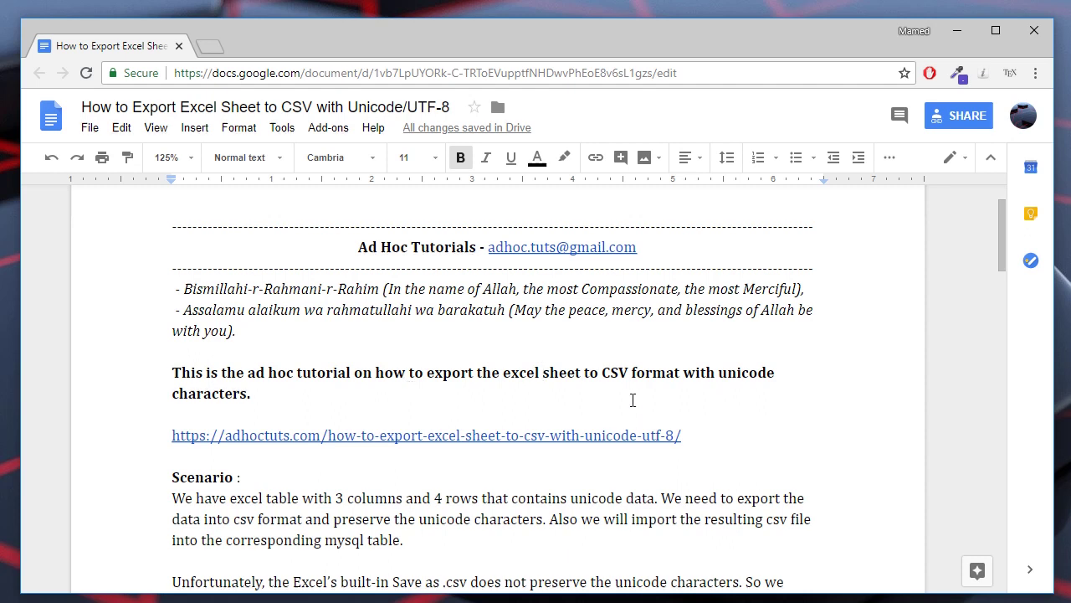
Set the Google Docs tutorial aside so the desktop with the CSV_Export workbook shows
double_click(608, 372)
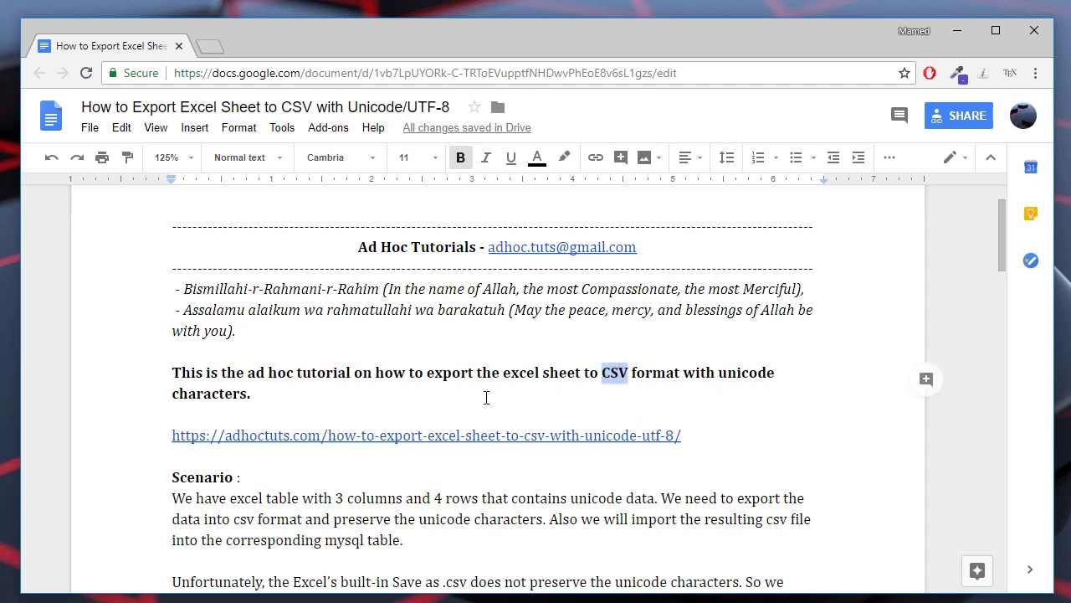
click(444, 394)
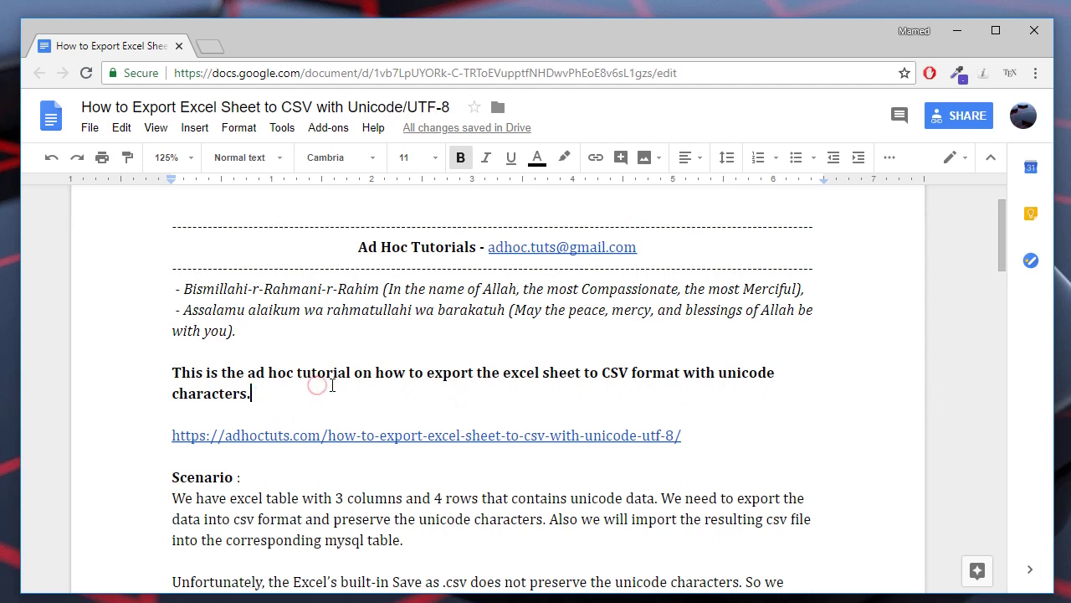
click(963, 33)
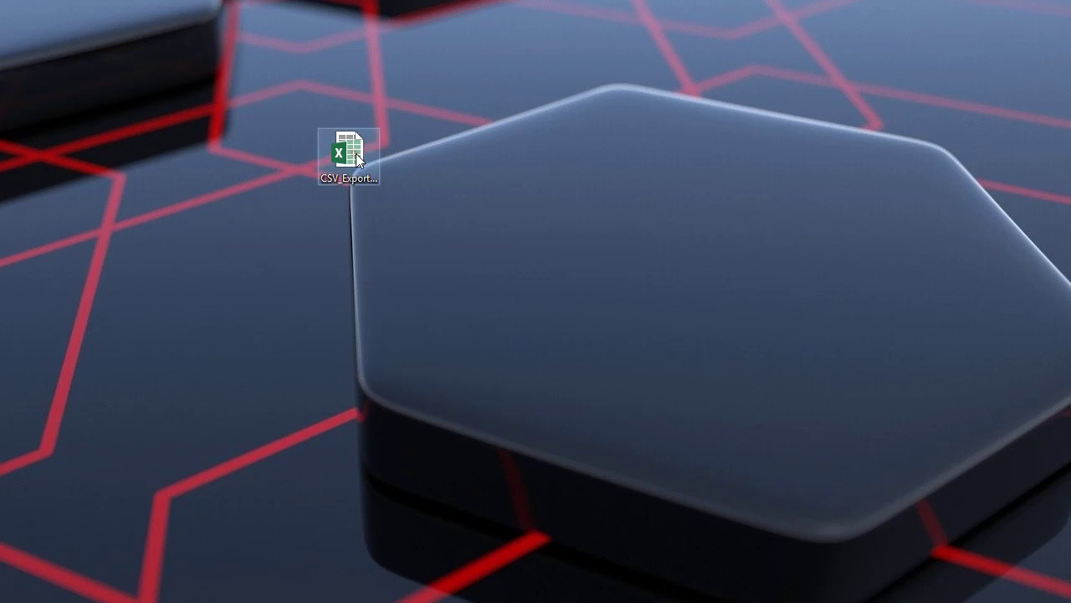
Open CSV_Export.xlsx from the desktop and look over the multilingual sample text in A1:C5
click(356, 155)
double_click(348, 159)
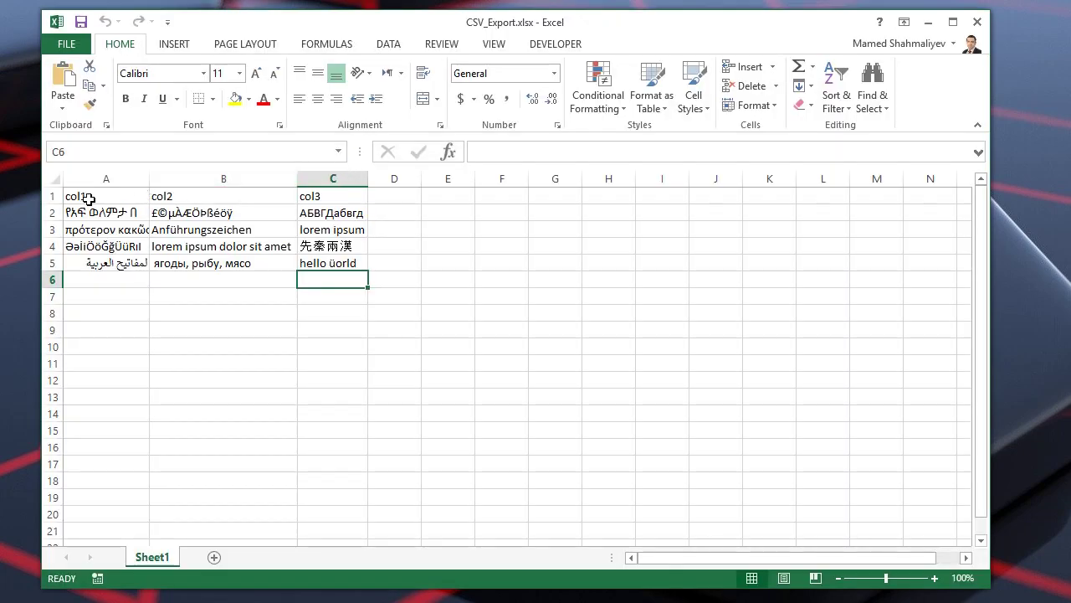
drag(89, 197, 232, 210)
click(154, 233)
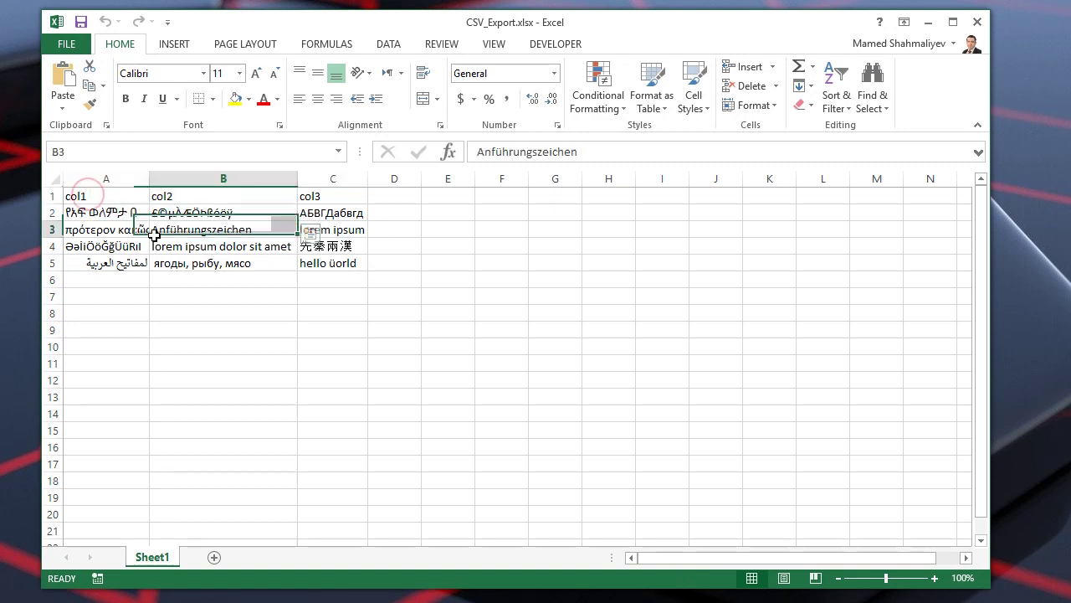
drag(97, 213, 308, 255)
click(221, 246)
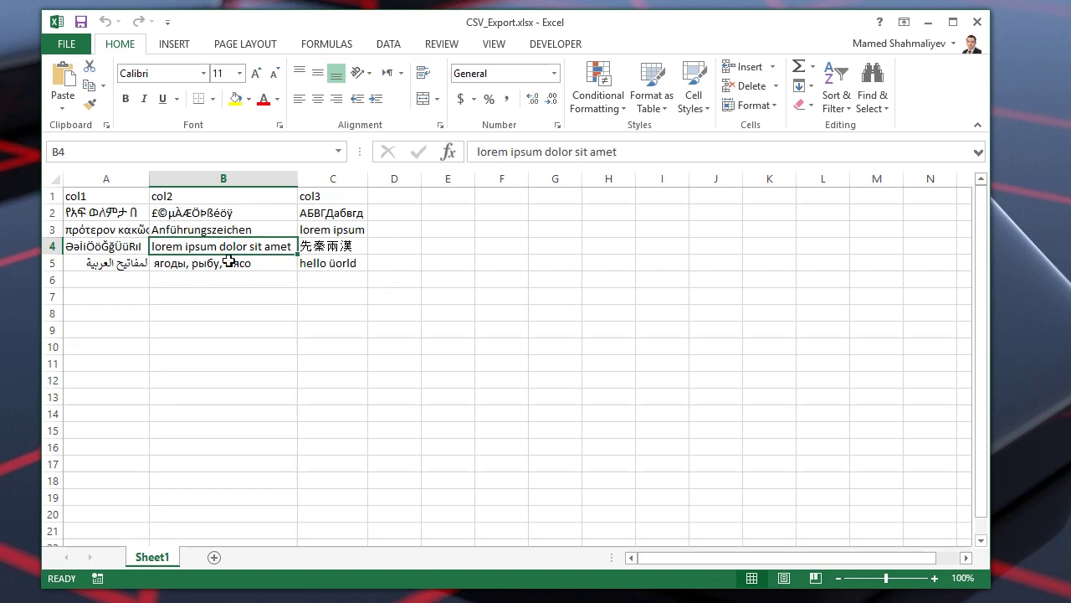
Save a copy as CSV_Export.csv in CSV (MS-DOS) format, then close Excel without saving
click(67, 45)
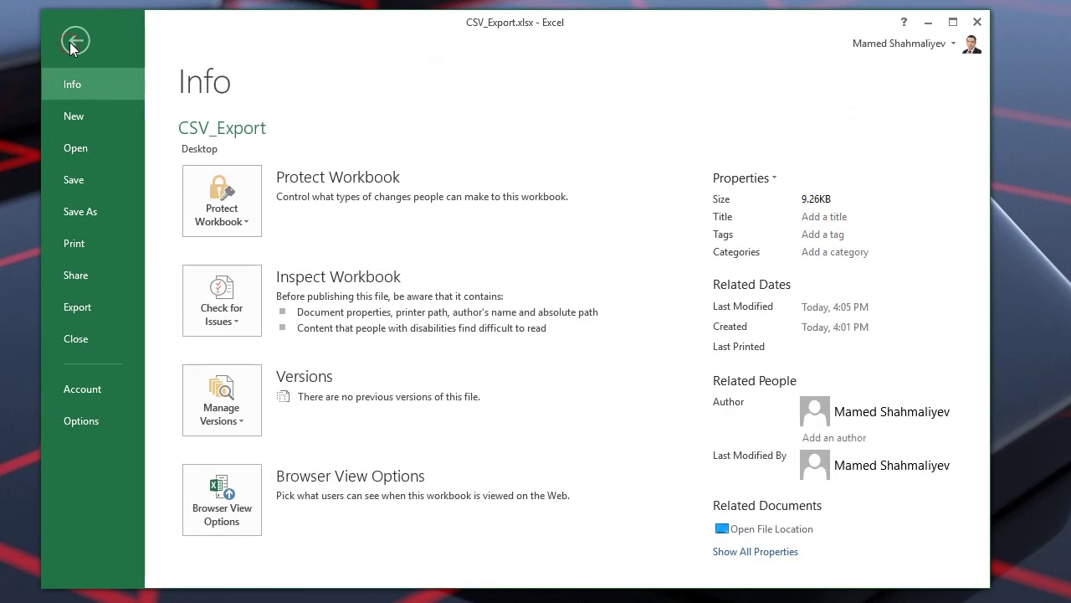
click(96, 211)
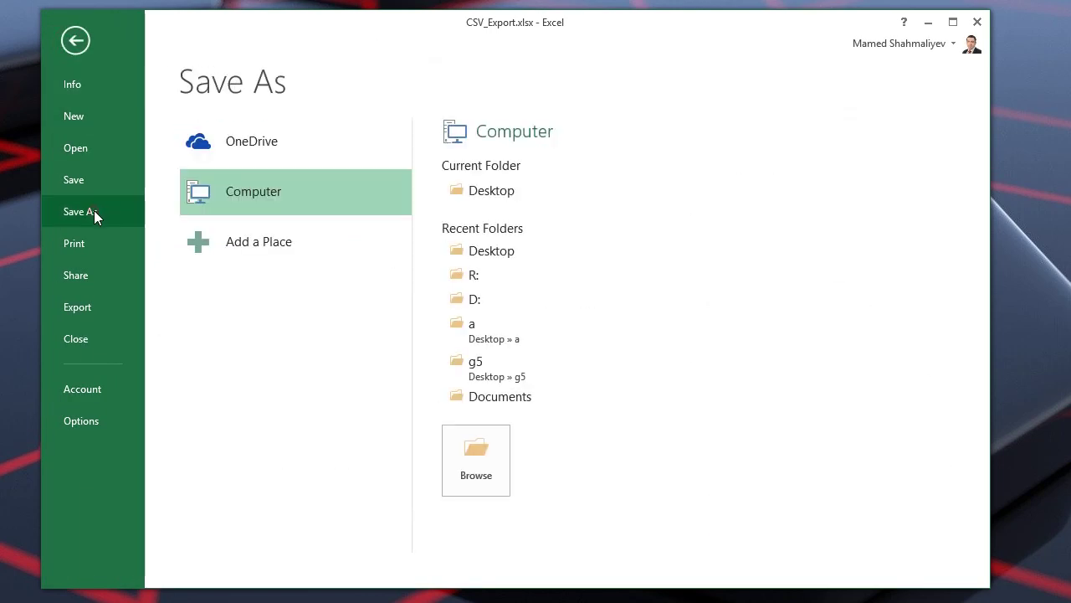
click(477, 464)
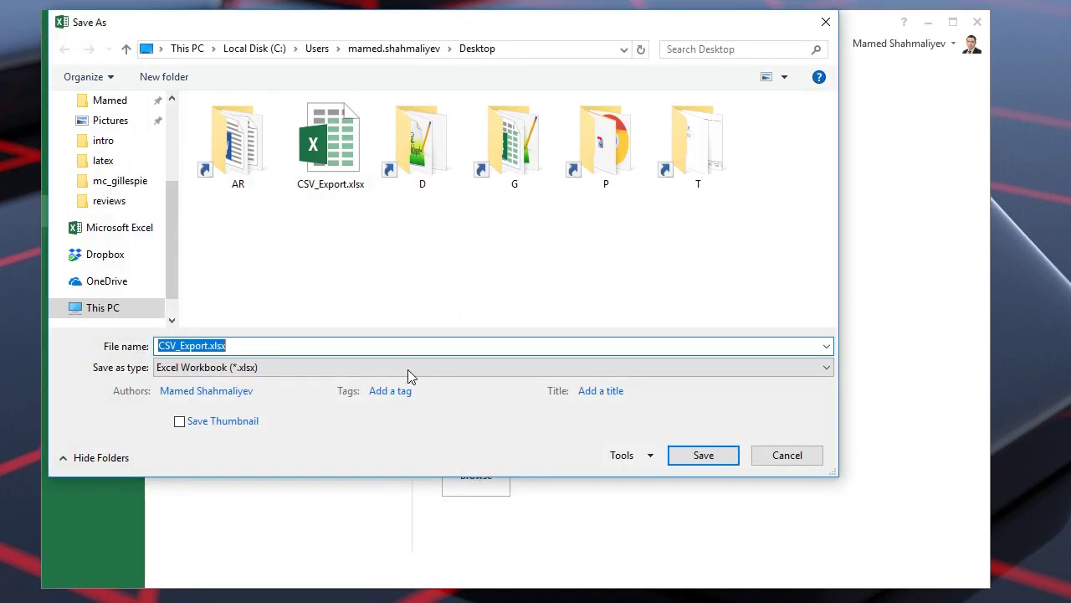
click(230, 368)
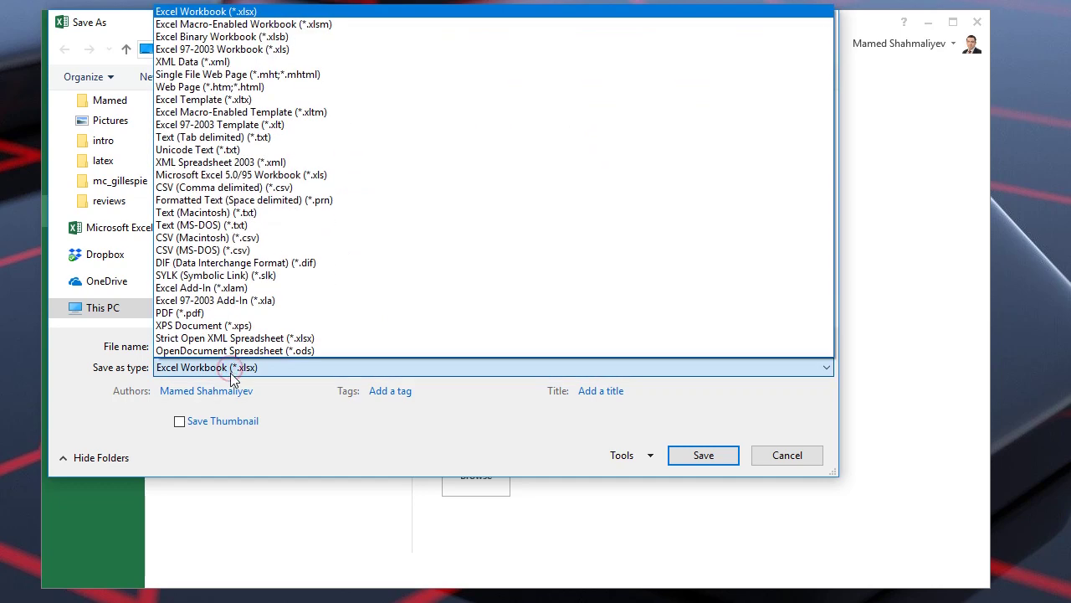
click(255, 253)
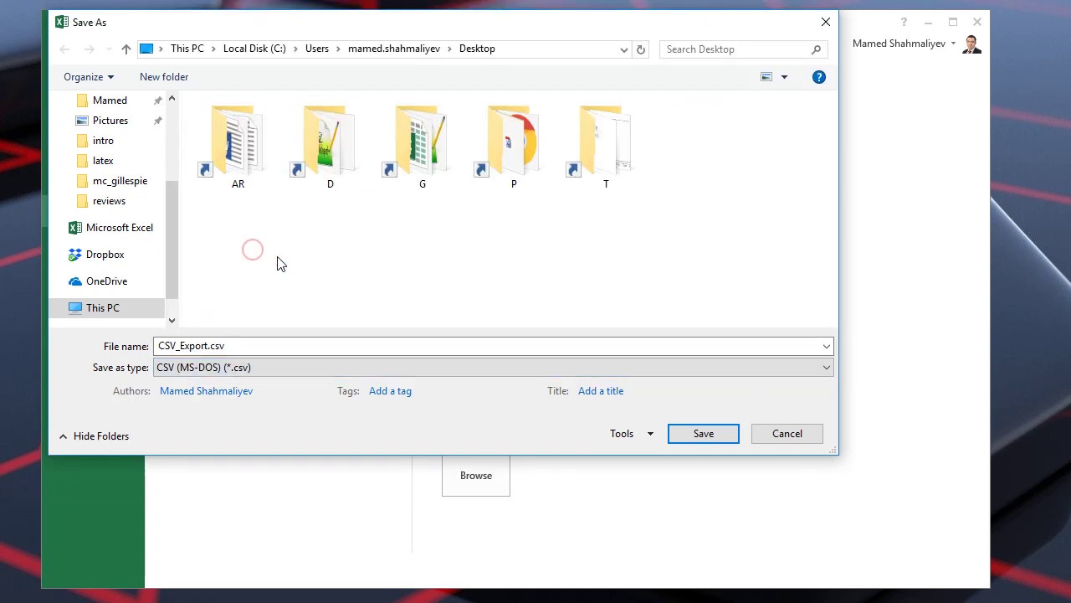
click(694, 436)
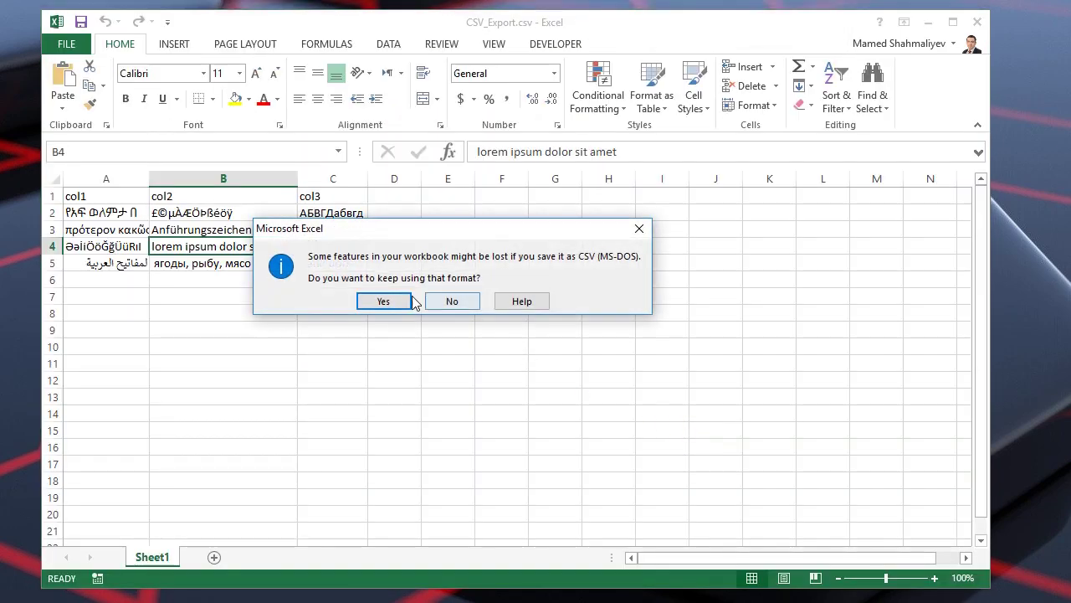
click(383, 302)
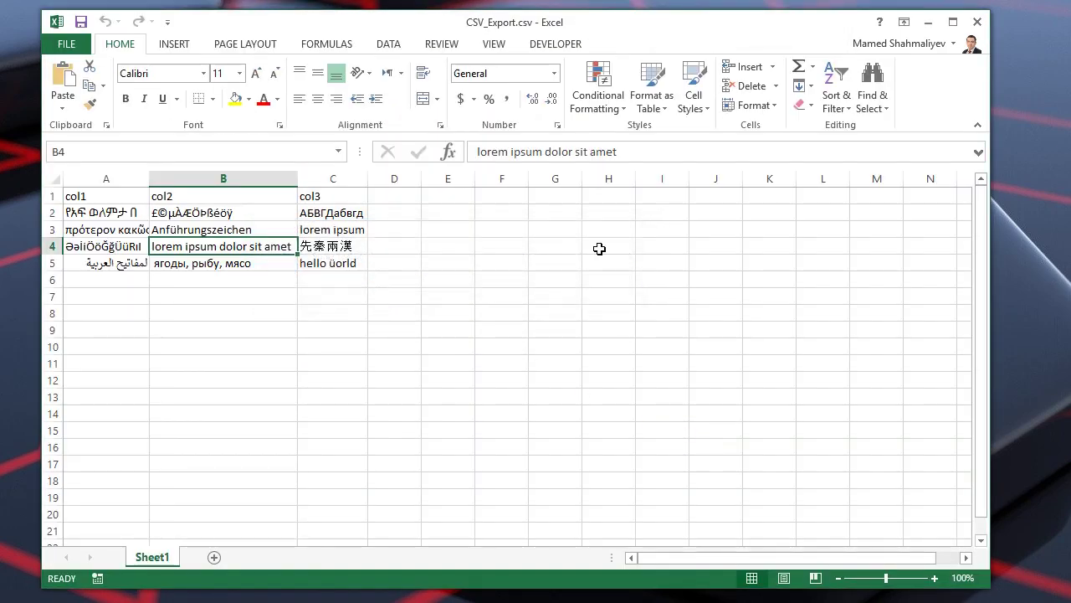
click(985, 26)
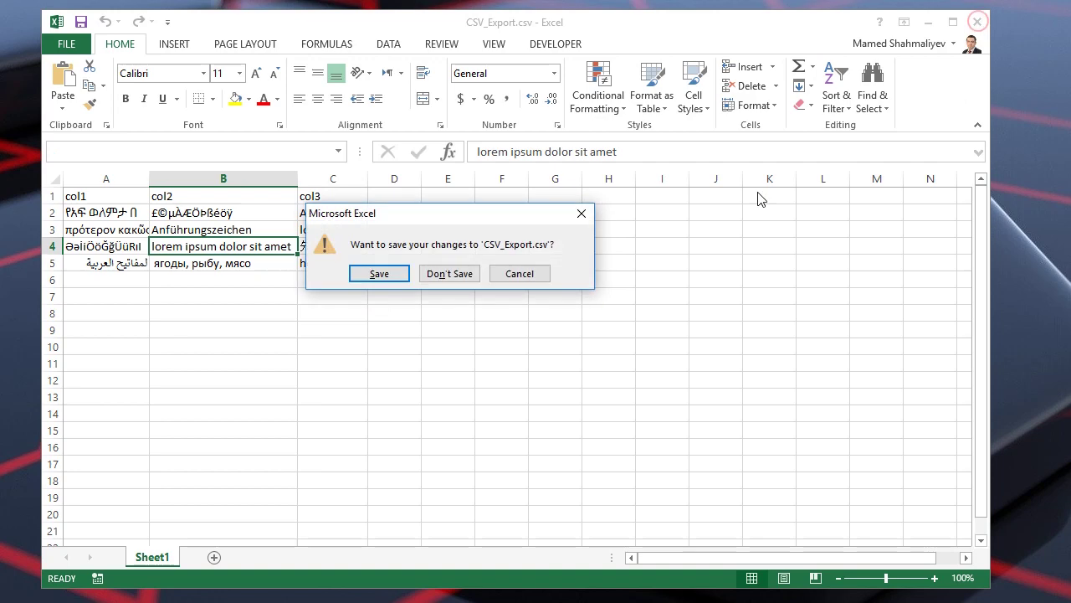
click(455, 274)
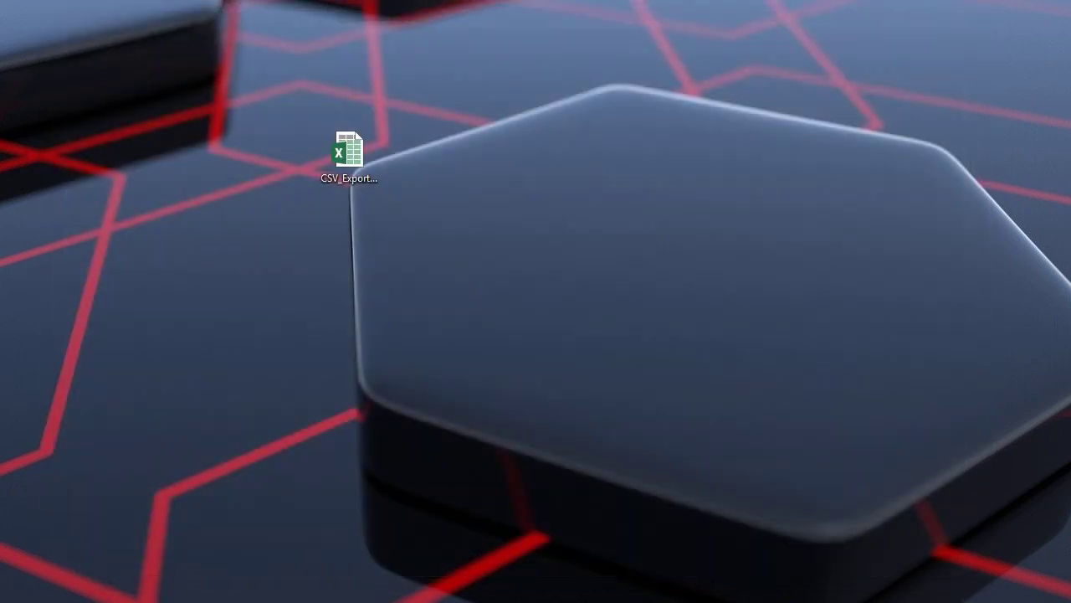
right_click(287, 324)
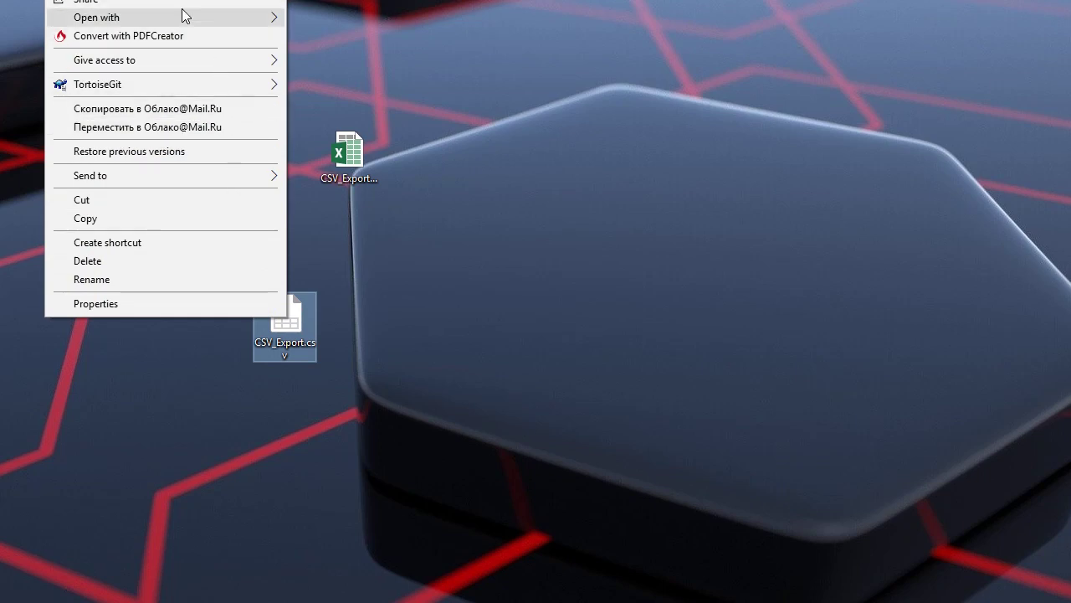
mouse_move(185, 15)
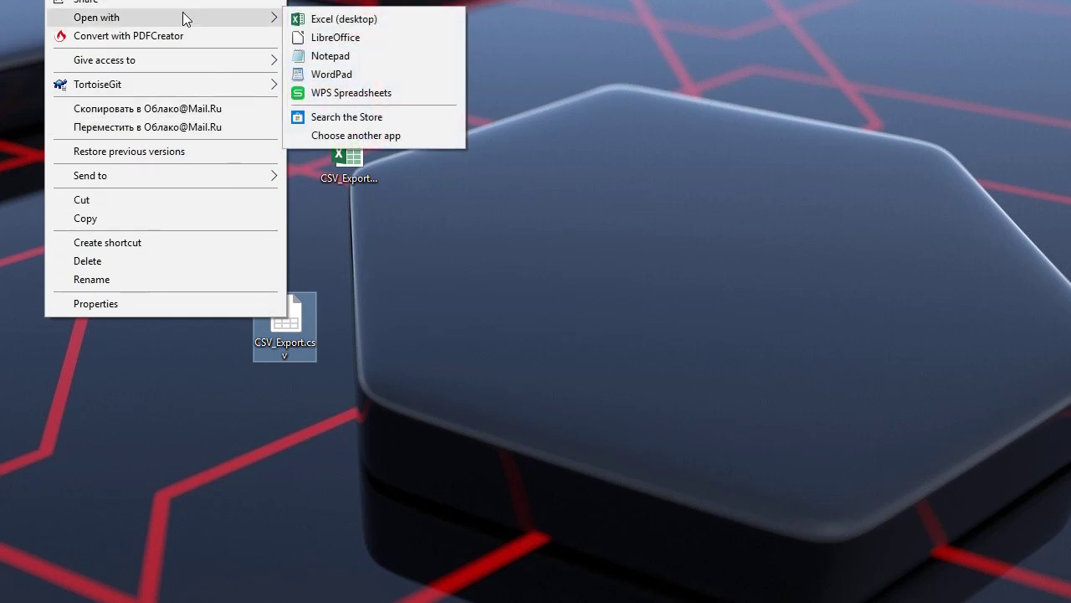
click(356, 56)
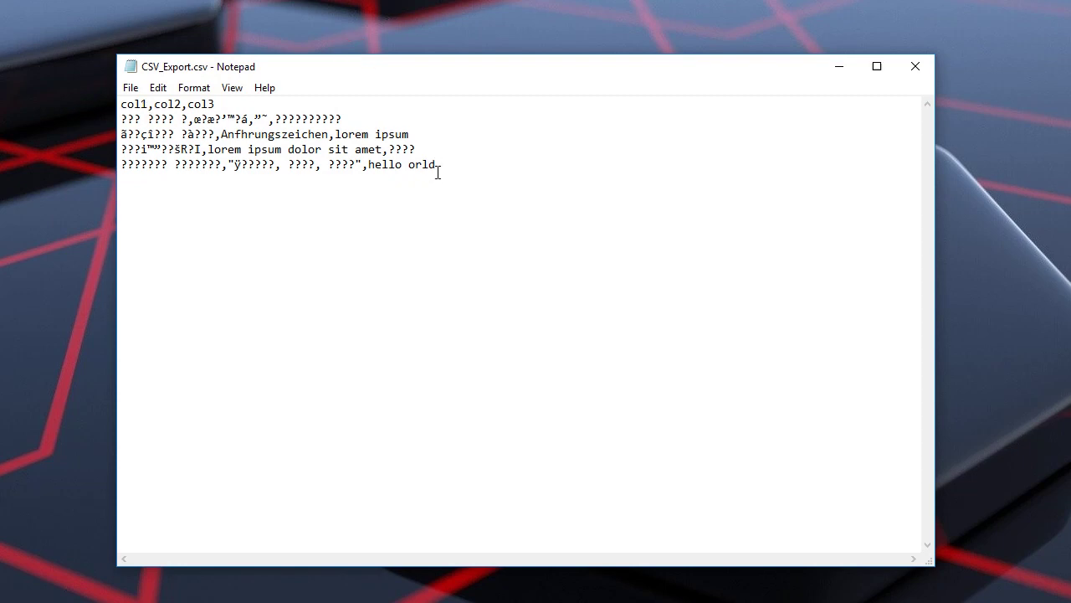
drag(437, 168, 293, 157)
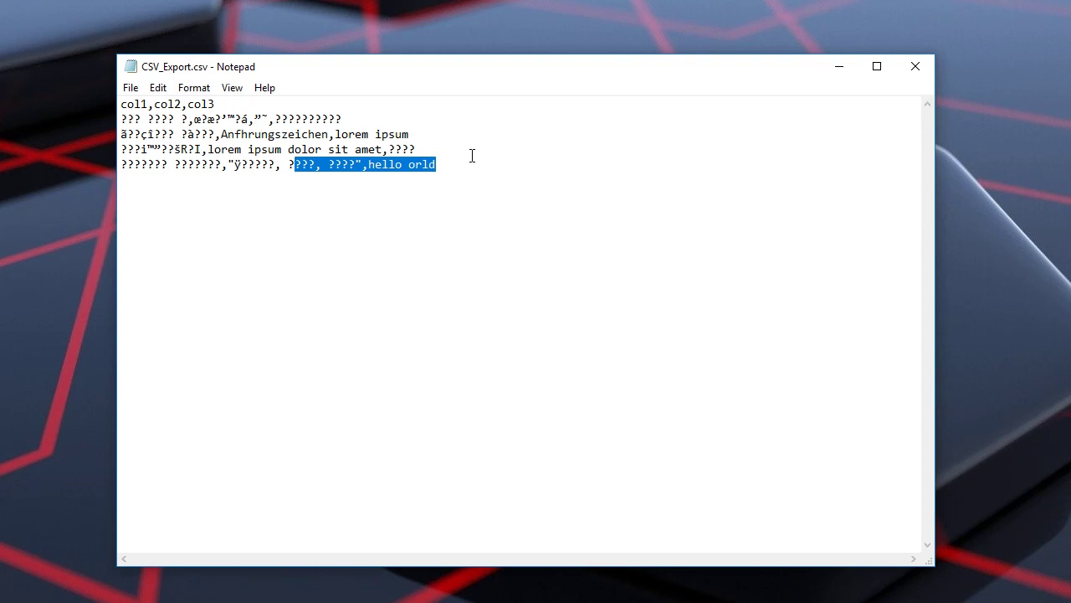
click(927, 60)
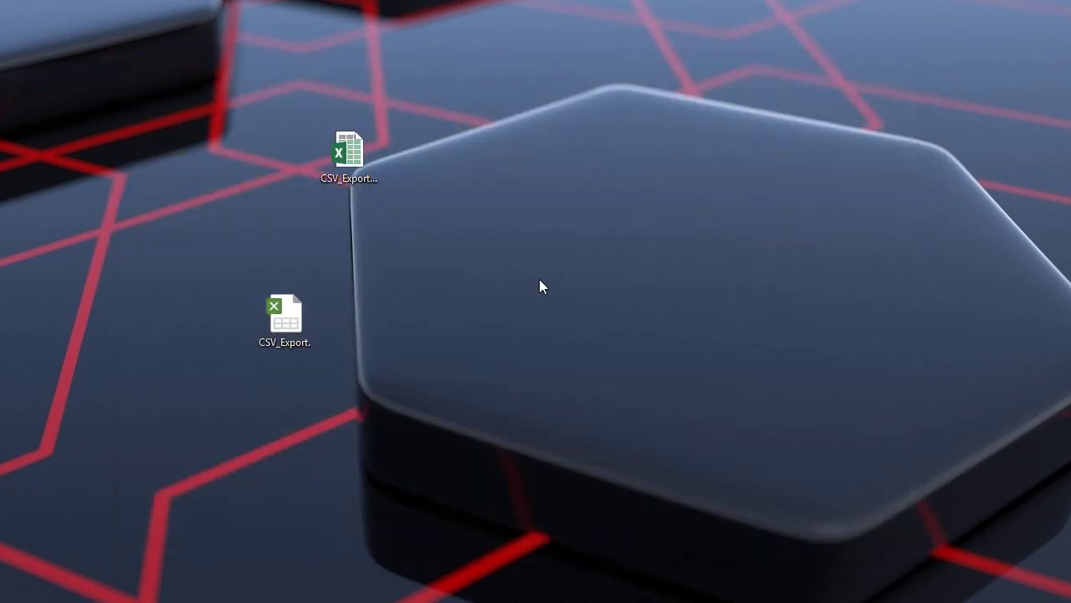
Delete CSV_Export.csv from the desktop and scroll the tutorial to 'Option 1 - Save as Unicode text'
click(282, 329)
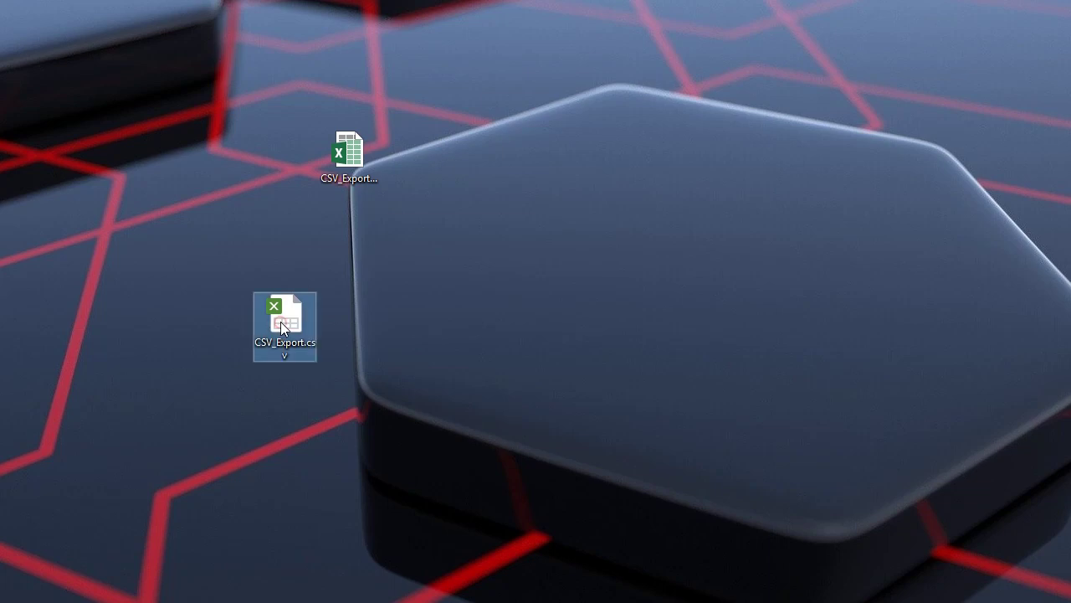
key(Delete)
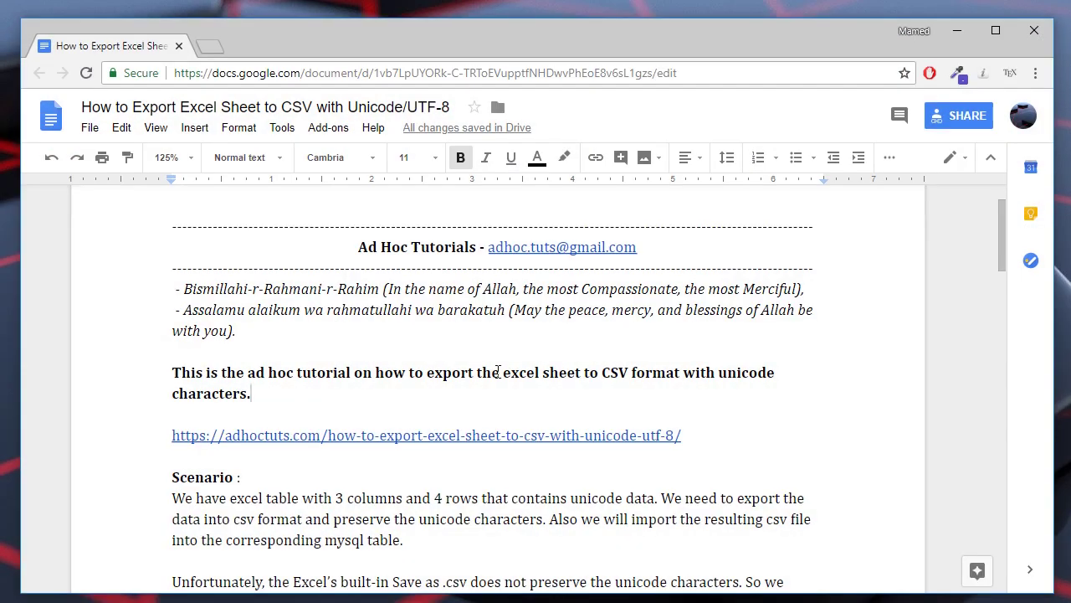
scroll(469, 377, down, 3)
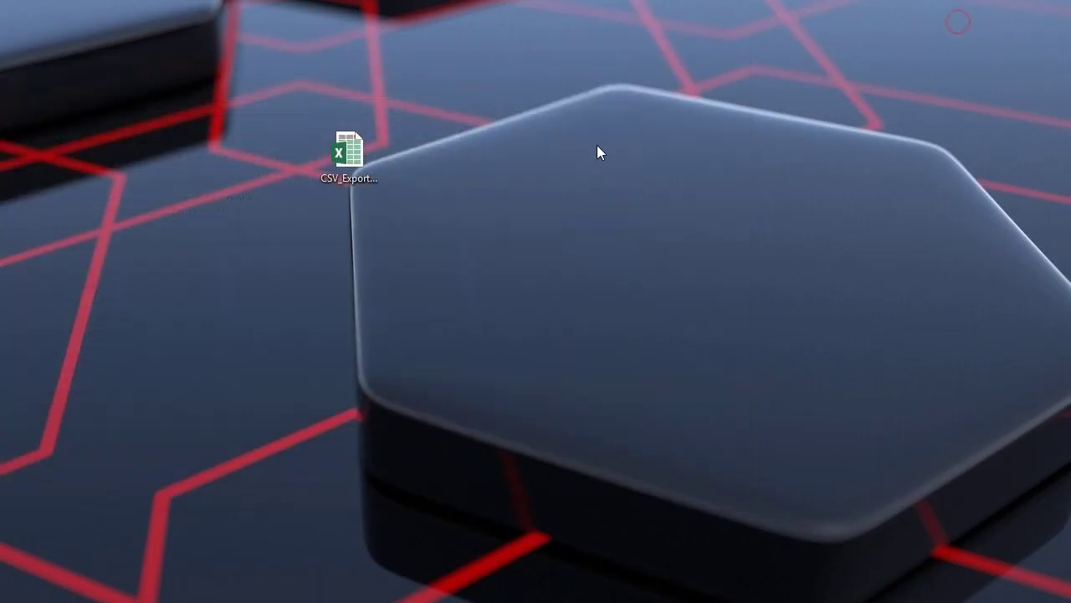
Reopen CSV_Export.xlsx, save a copy as CSV_Export.txt in Unicode Text format, and close without saving
double_click(340, 162)
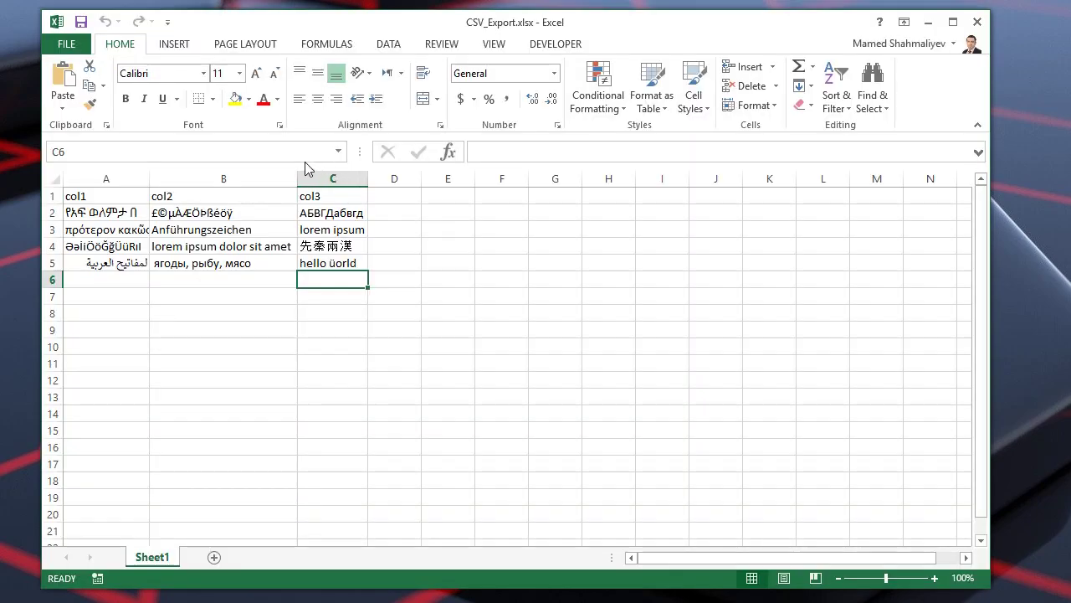
click(66, 44)
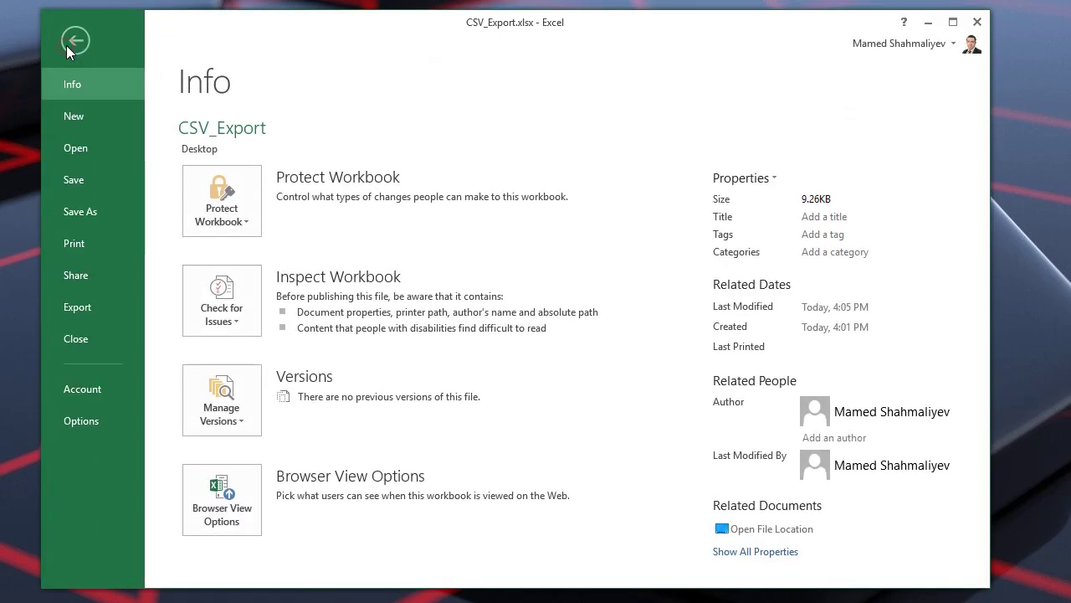
click(89, 212)
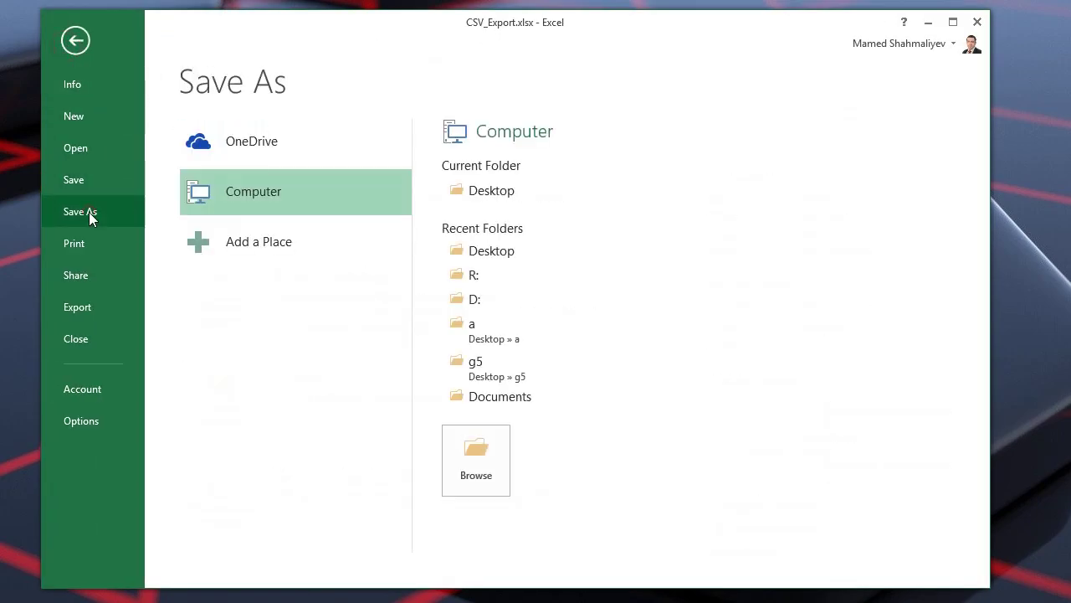
click(477, 459)
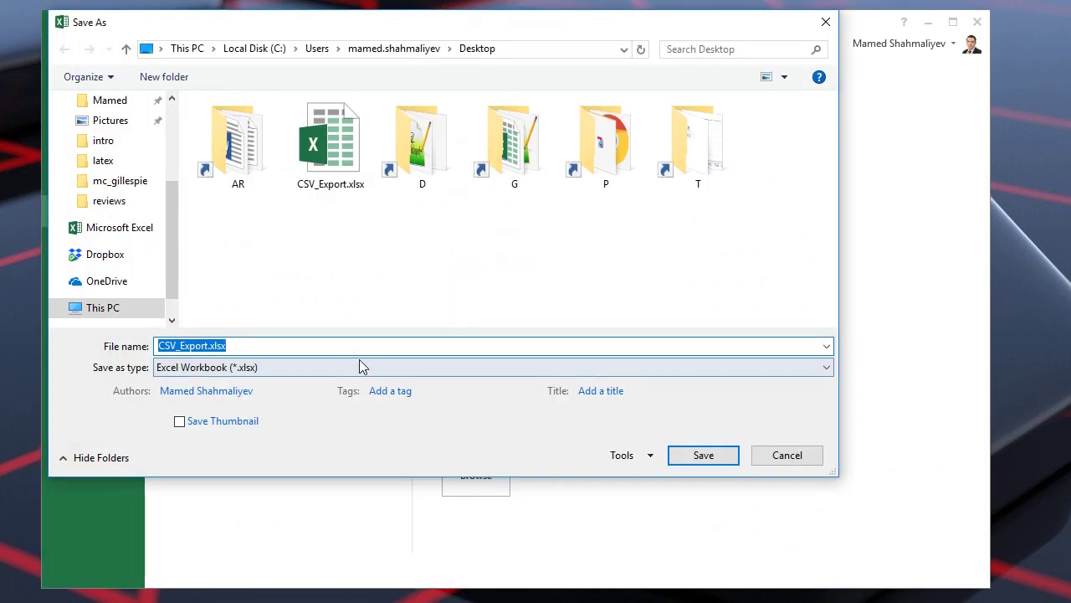
click(308, 368)
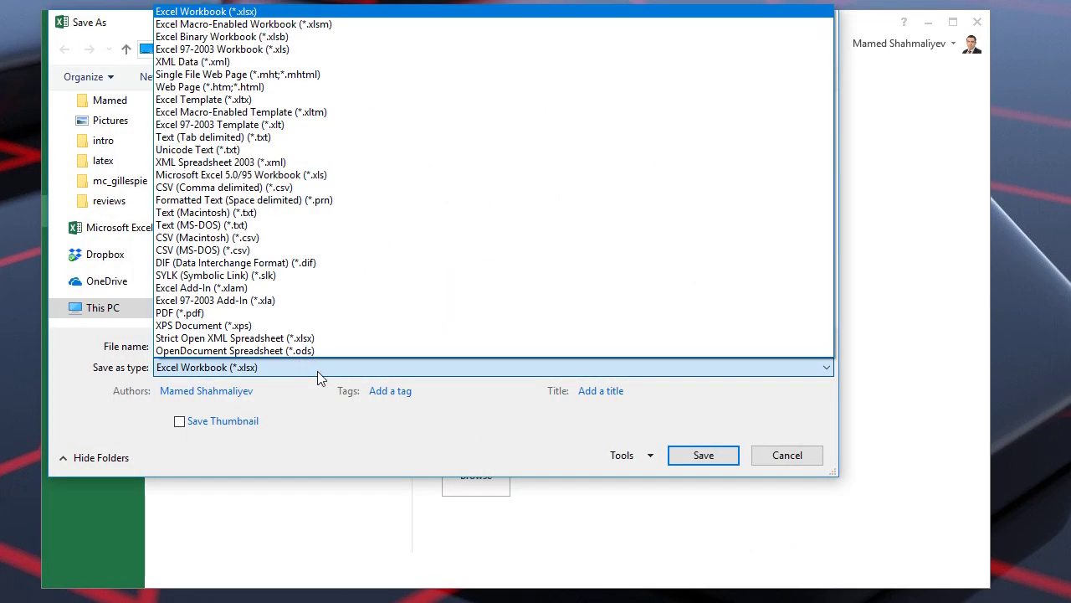
click(289, 151)
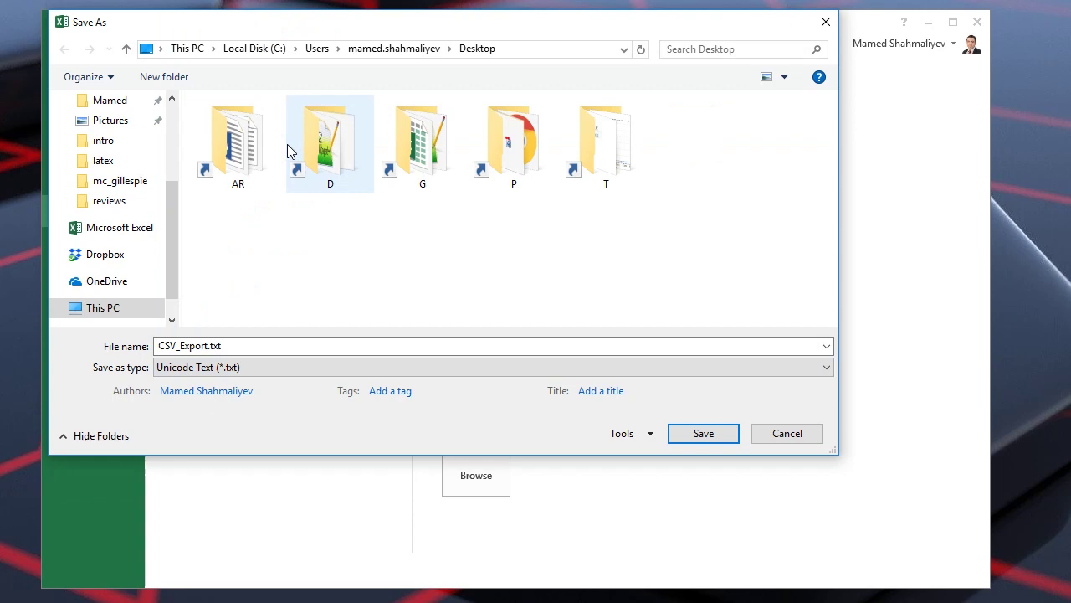
click(704, 436)
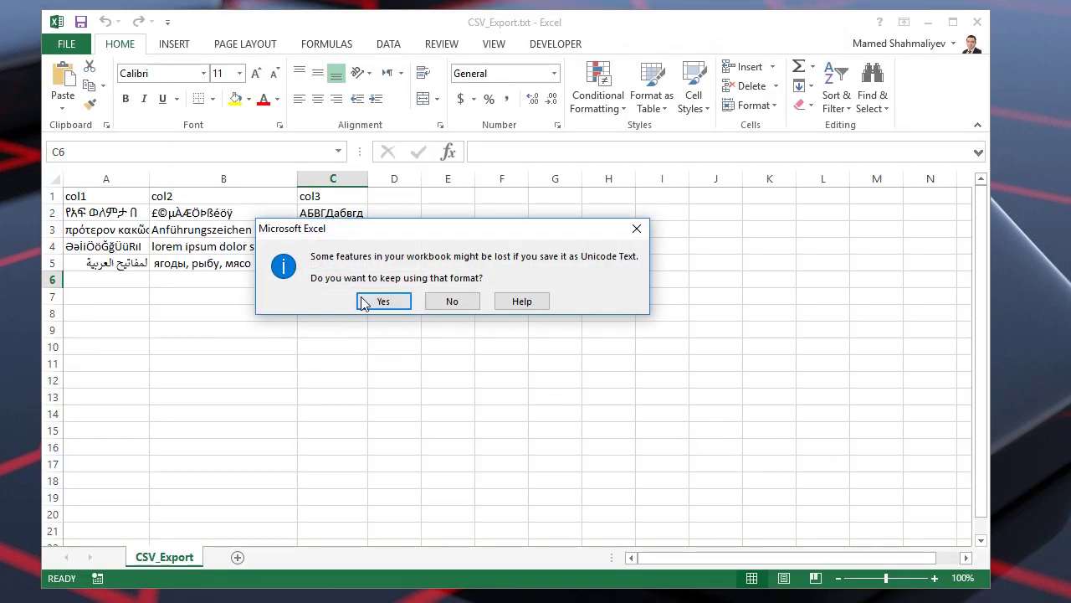
click(368, 299)
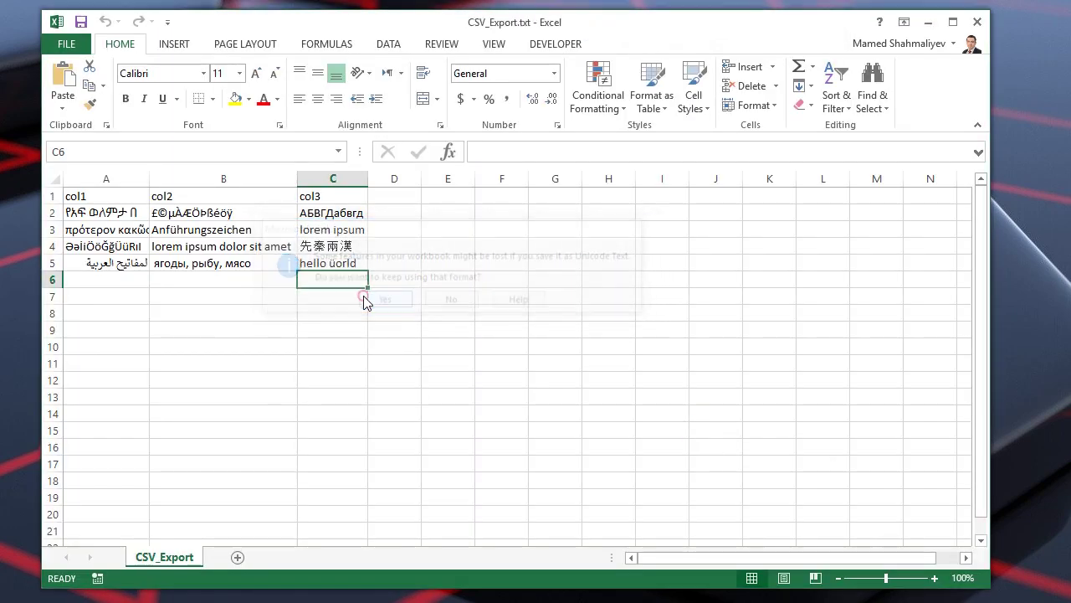
click(977, 23)
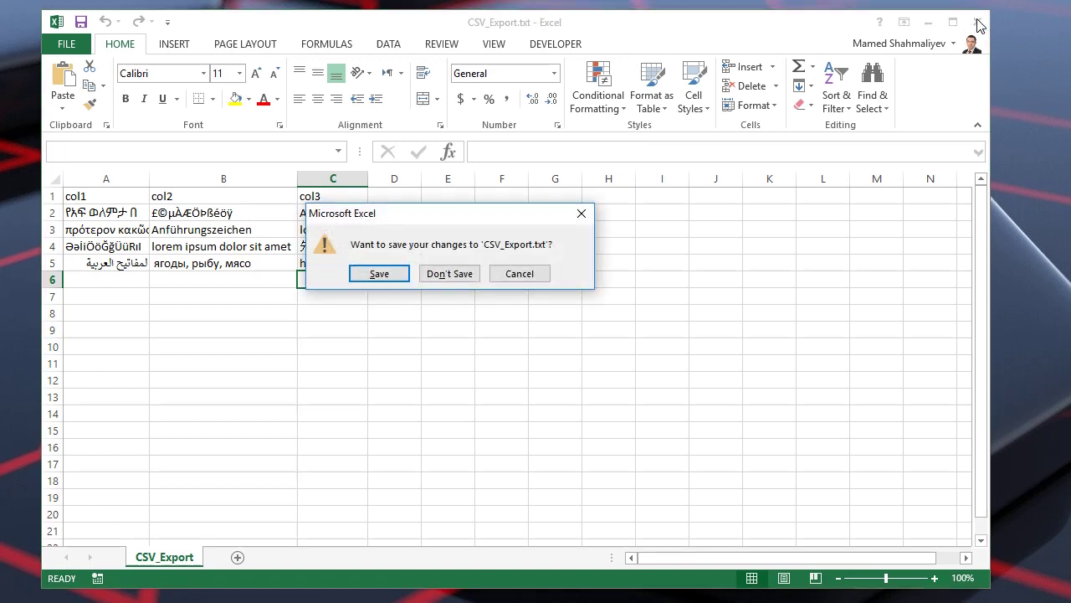
click(435, 277)
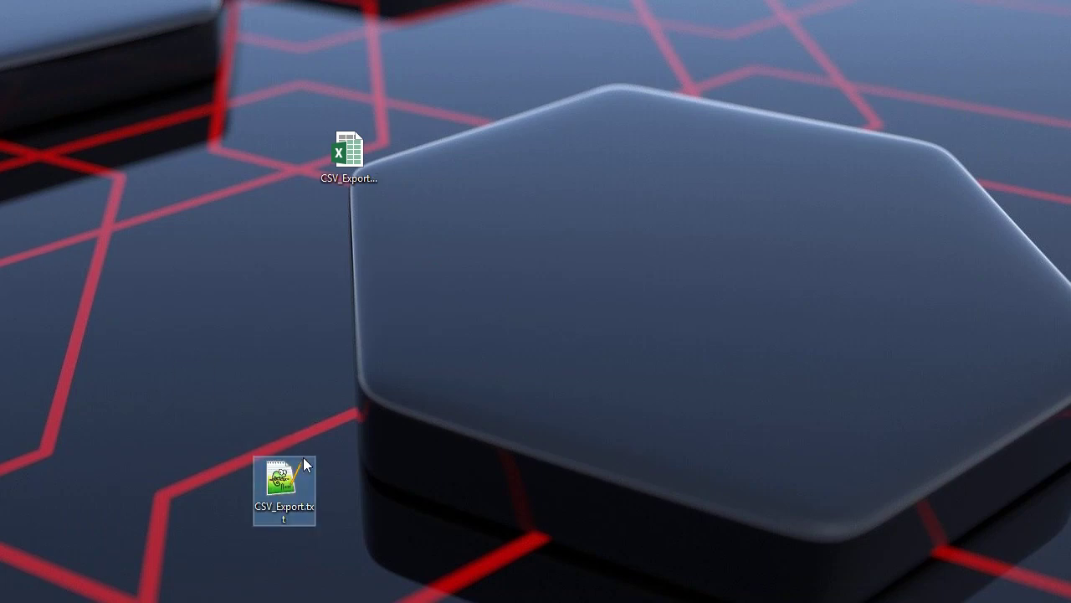
Open the desktop file CSV_Export.txt in Notepad
drag(287, 482, 283, 242)
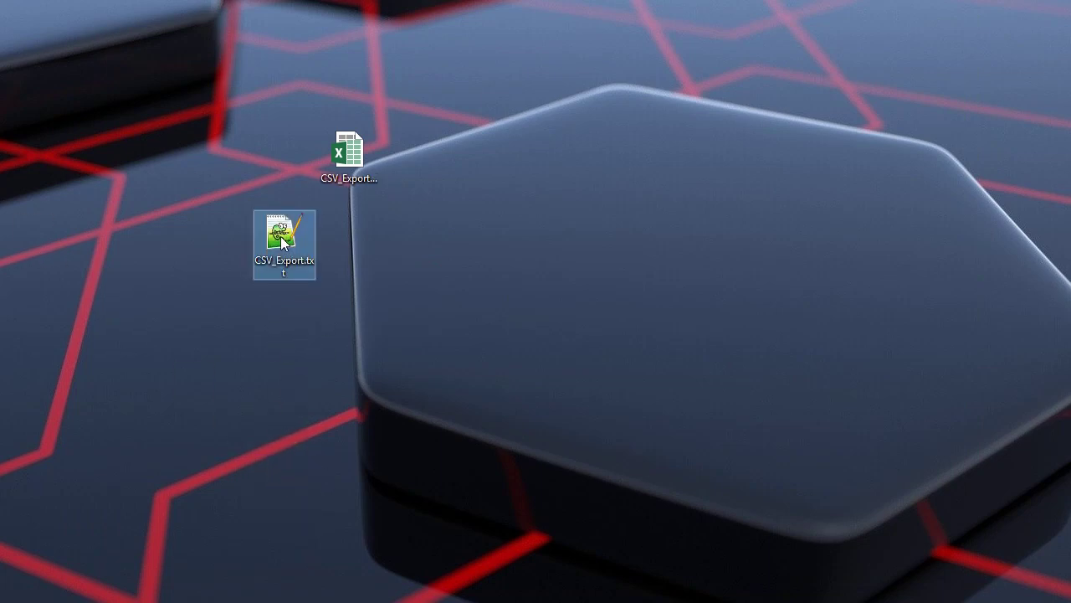
right_click(286, 243)
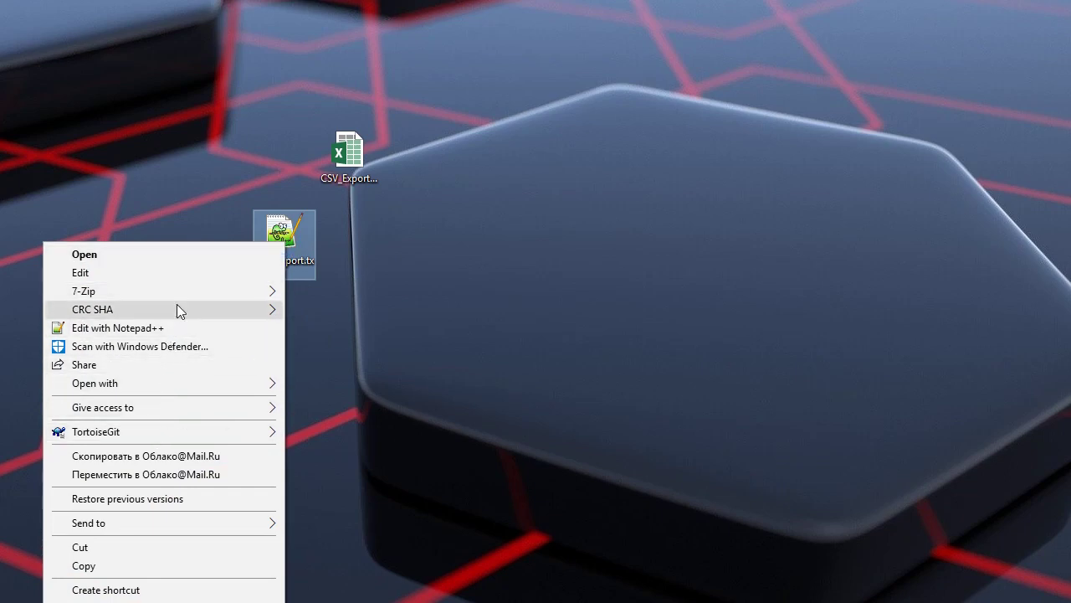
mouse_move(154, 382)
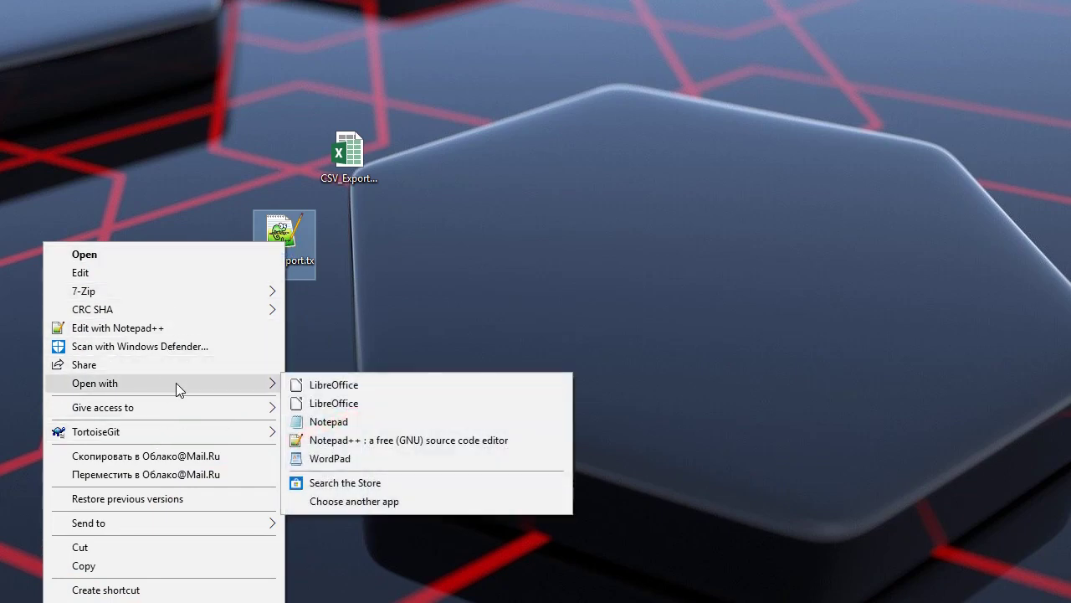
click(360, 423)
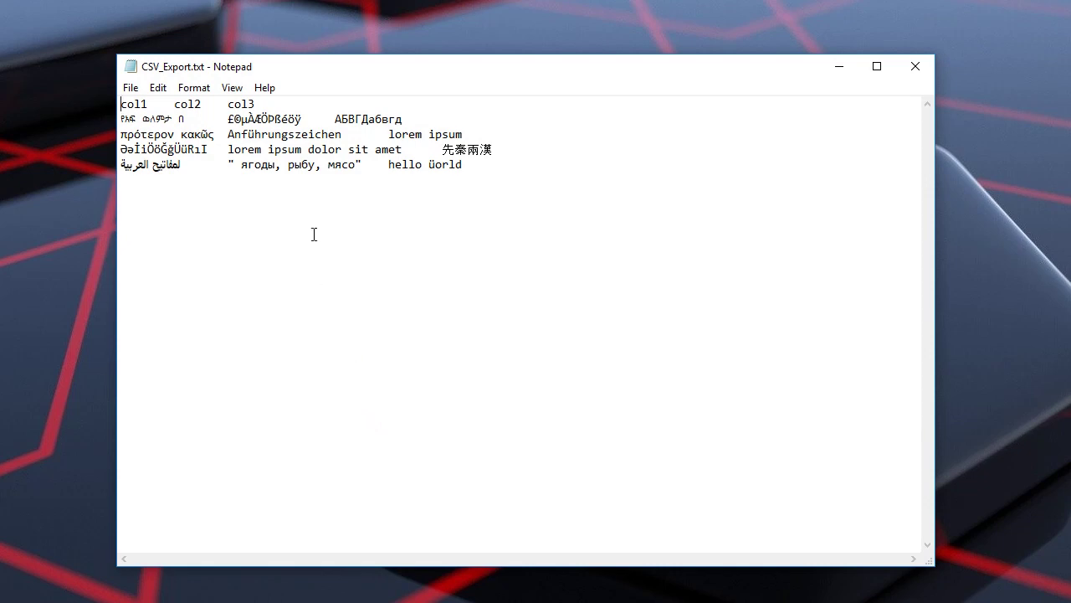
Save CSV_Export.txt again with UTF-8 encoding
click(130, 88)
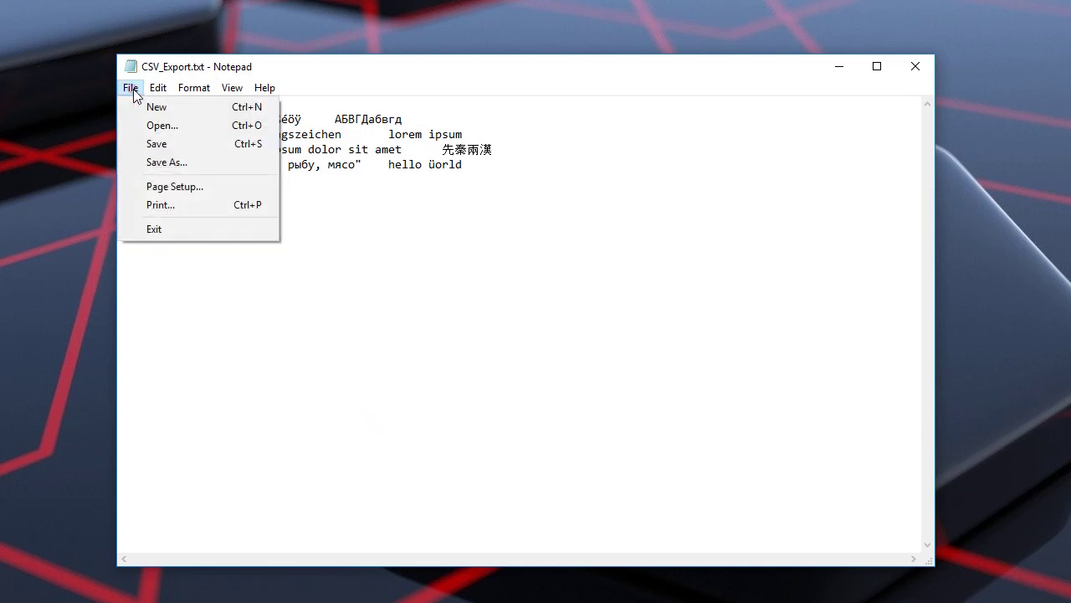
click(159, 162)
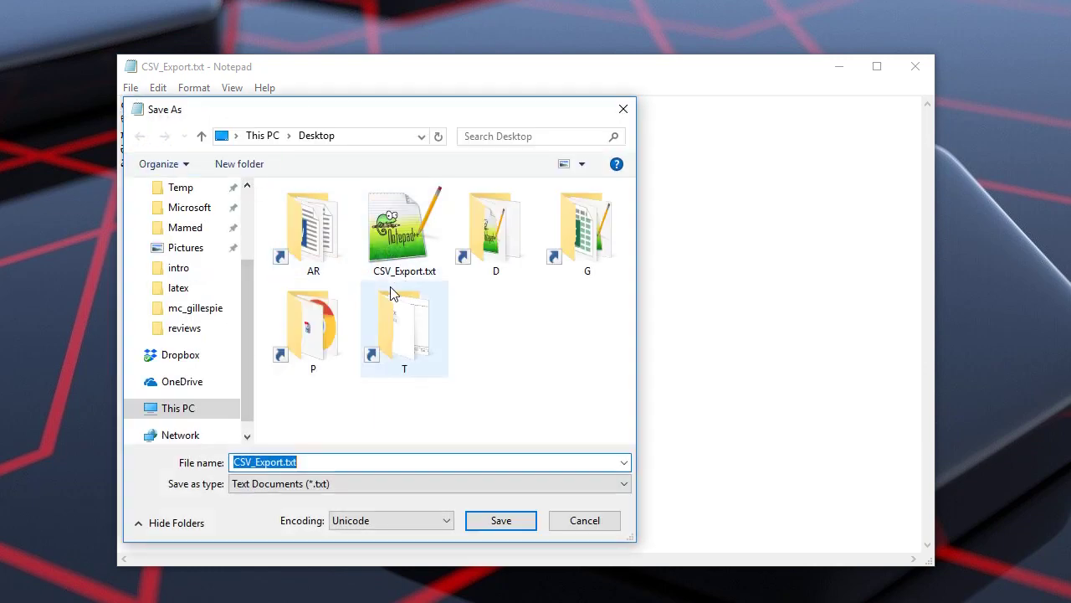
drag(376, 117, 443, 99)
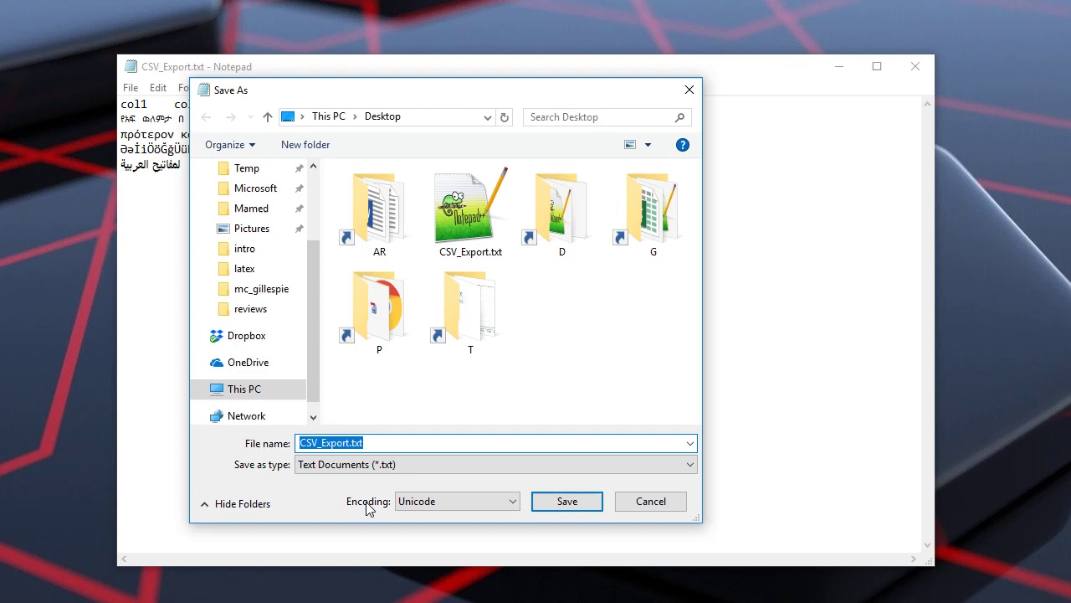
click(500, 502)
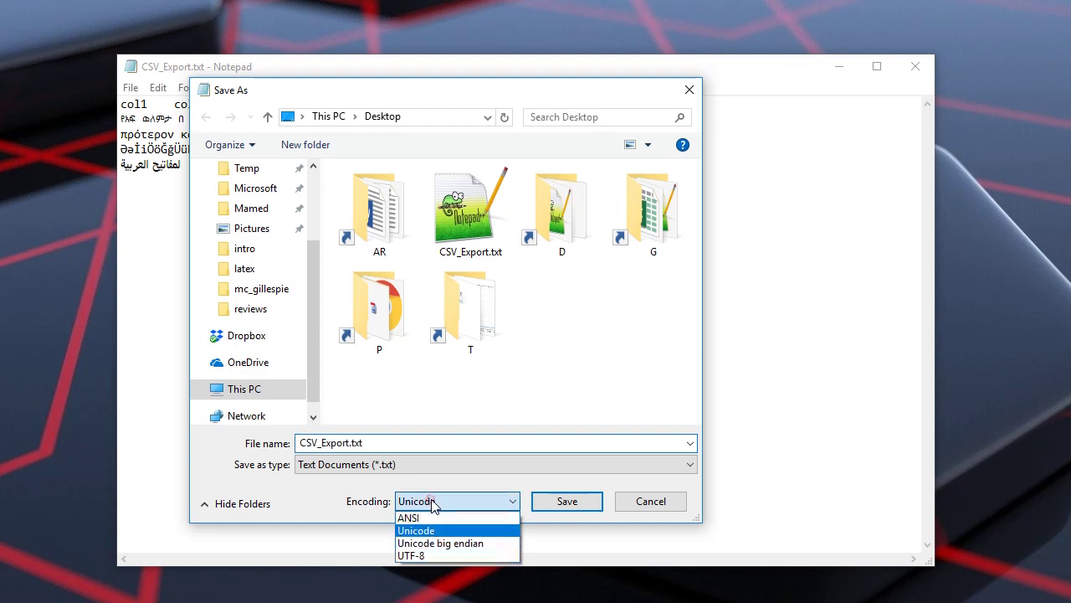
click(426, 555)
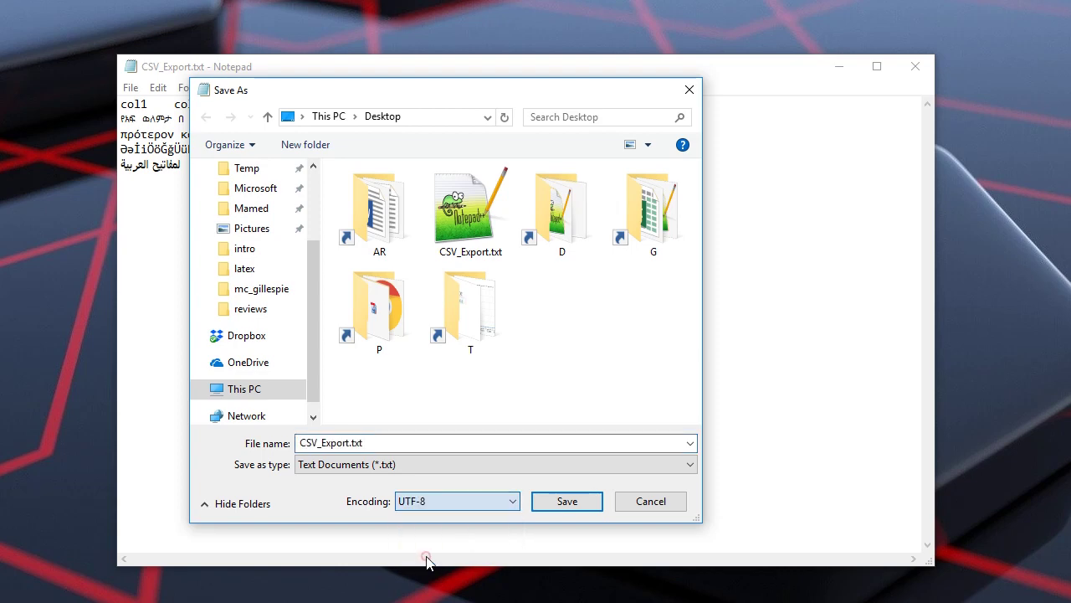
click(575, 505)
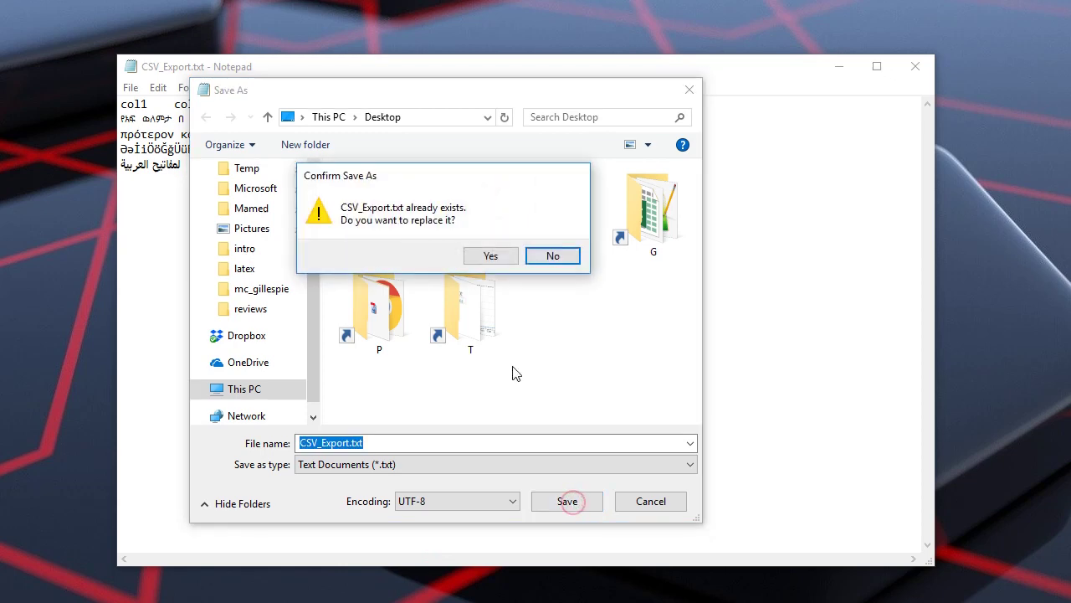
Confirm replacing CSV_Export.txt, close Notepad, and change the file's extension from txt to csv
click(489, 257)
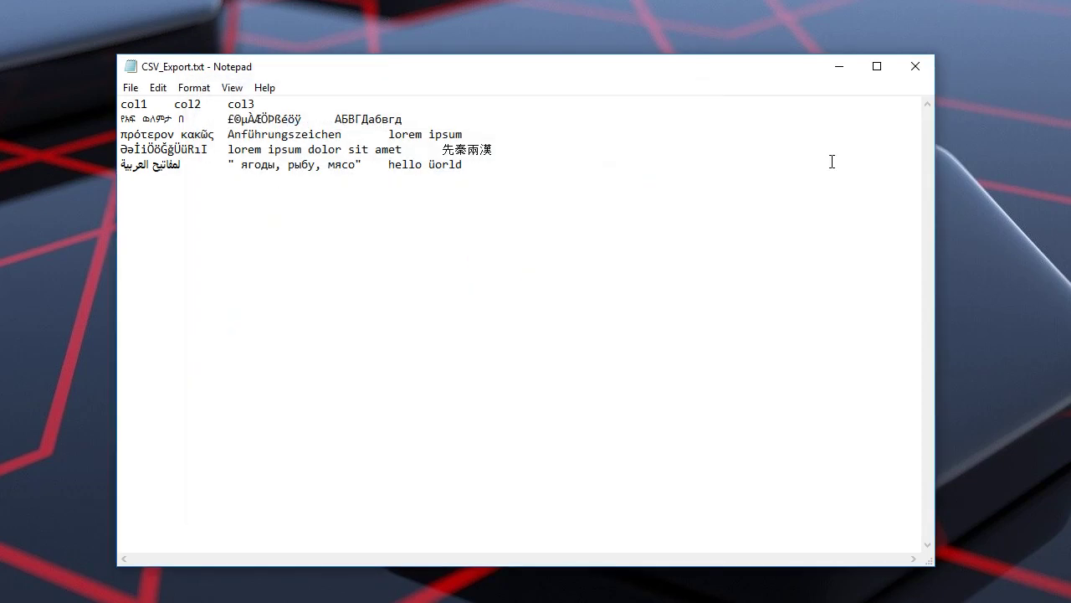
click(916, 67)
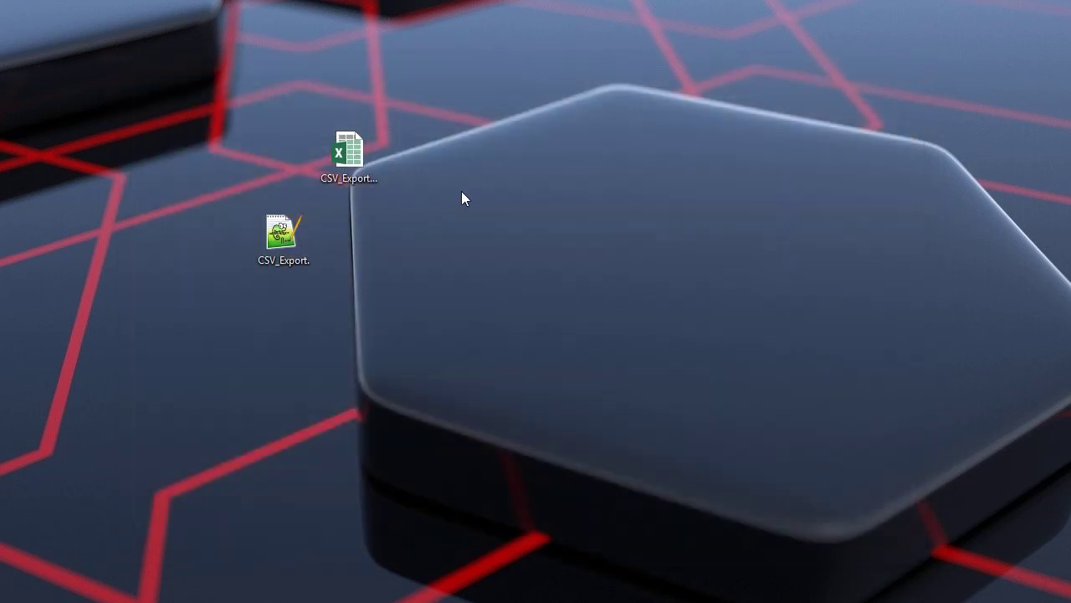
click(290, 247)
key(F2)
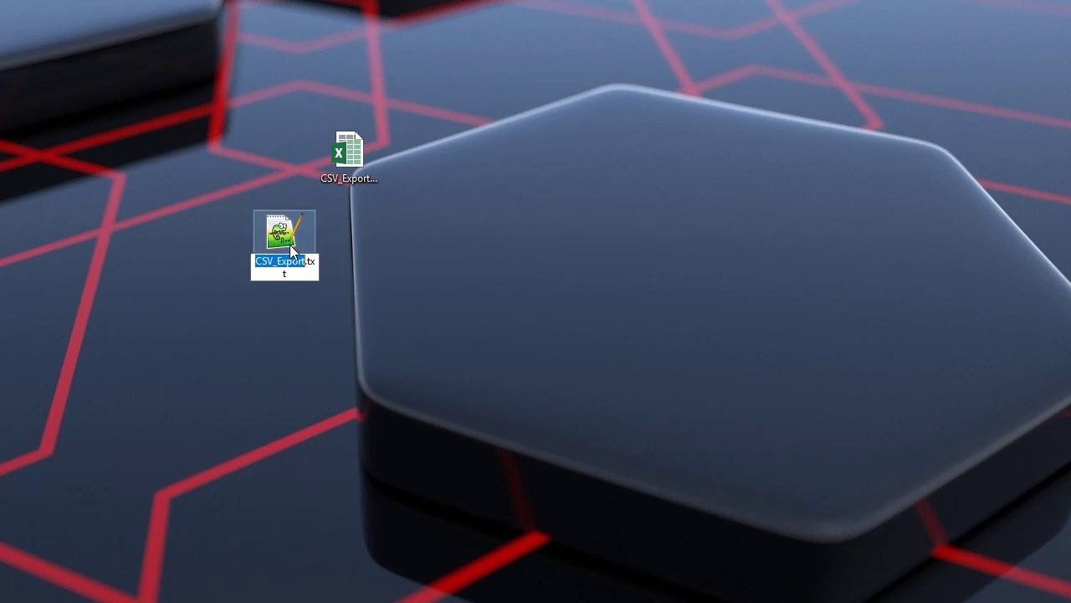
drag(306, 261, 321, 279)
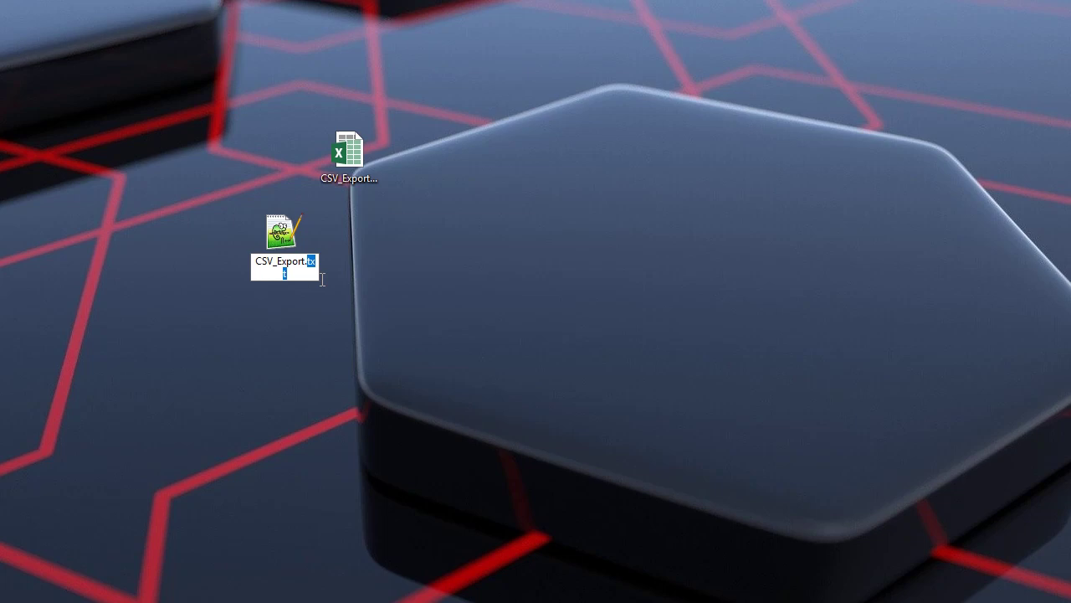
text(csv)
key(Return)
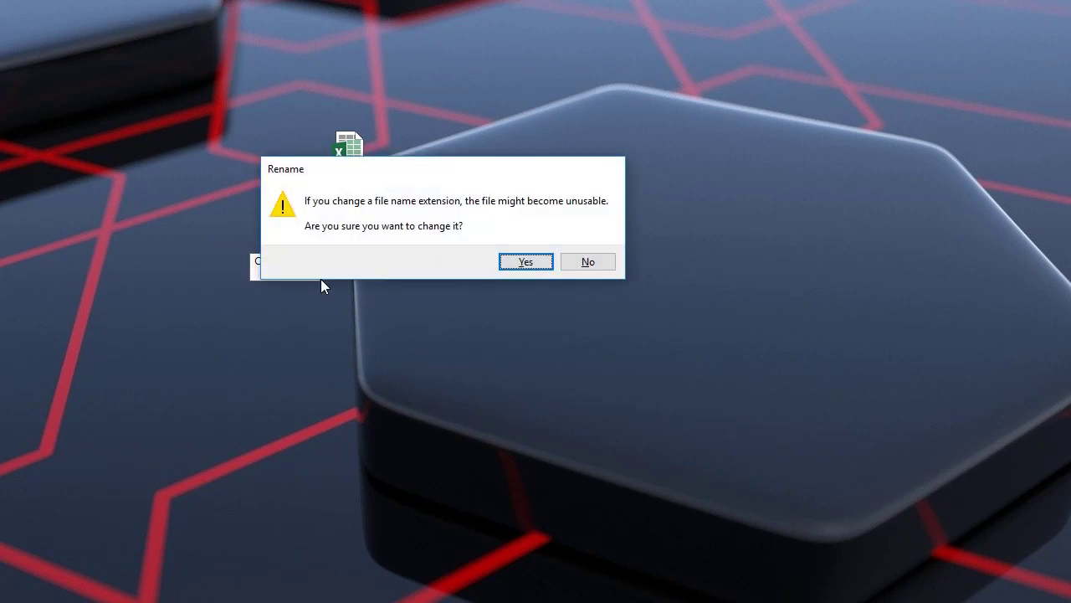
key(Return)
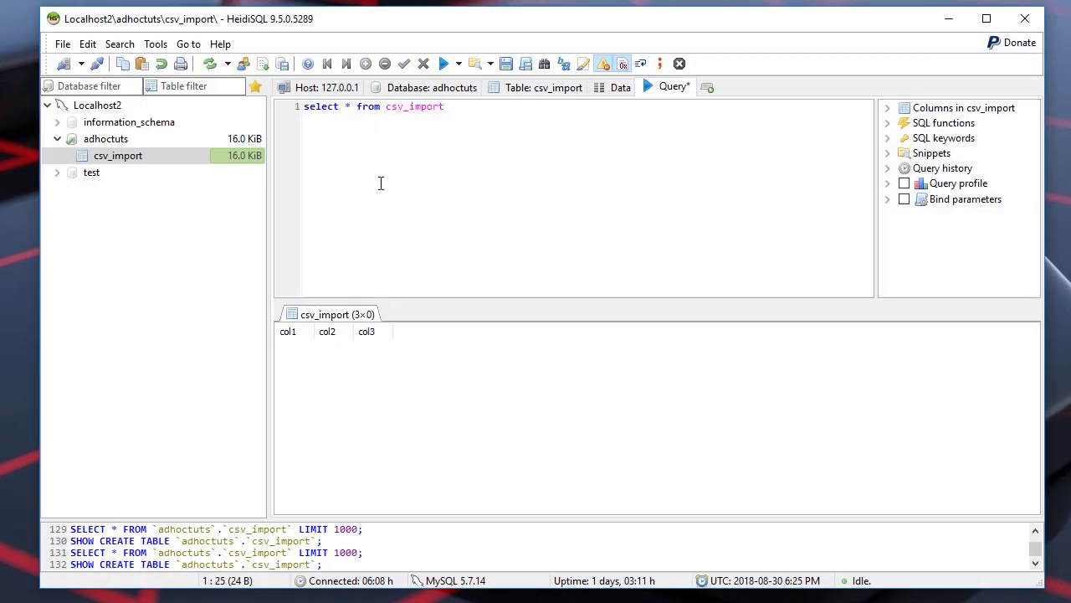
Select the csv_import table and choose Tools > Import CSV file
click(113, 163)
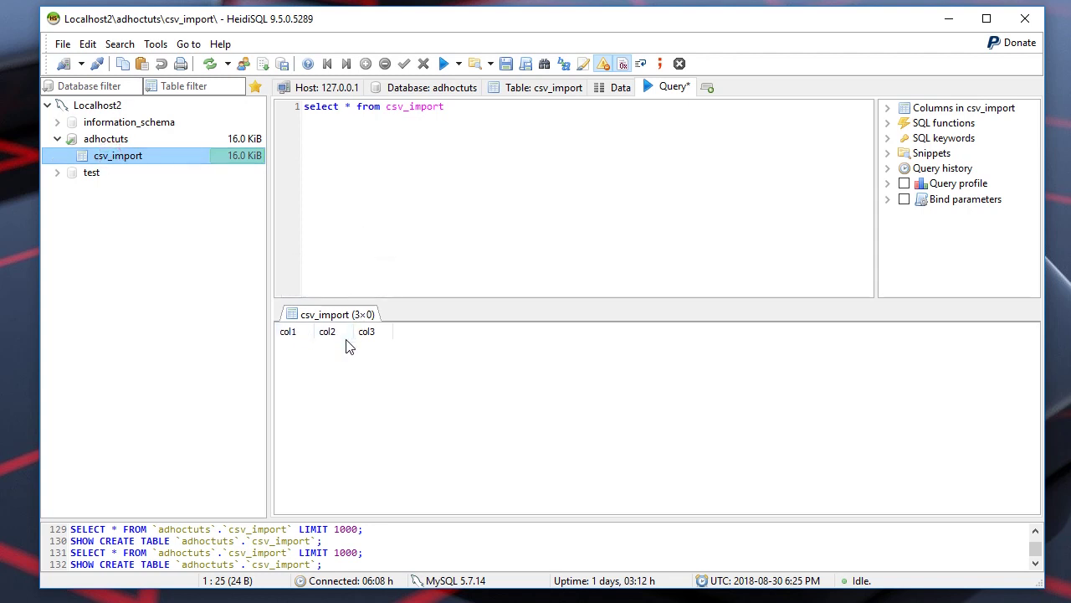
click(153, 46)
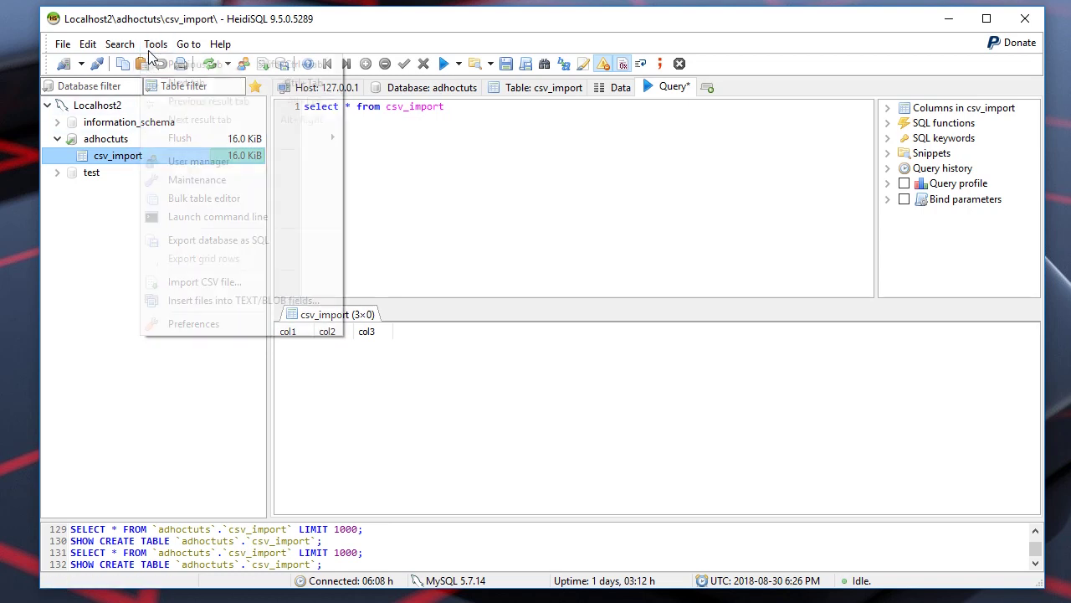
click(228, 282)
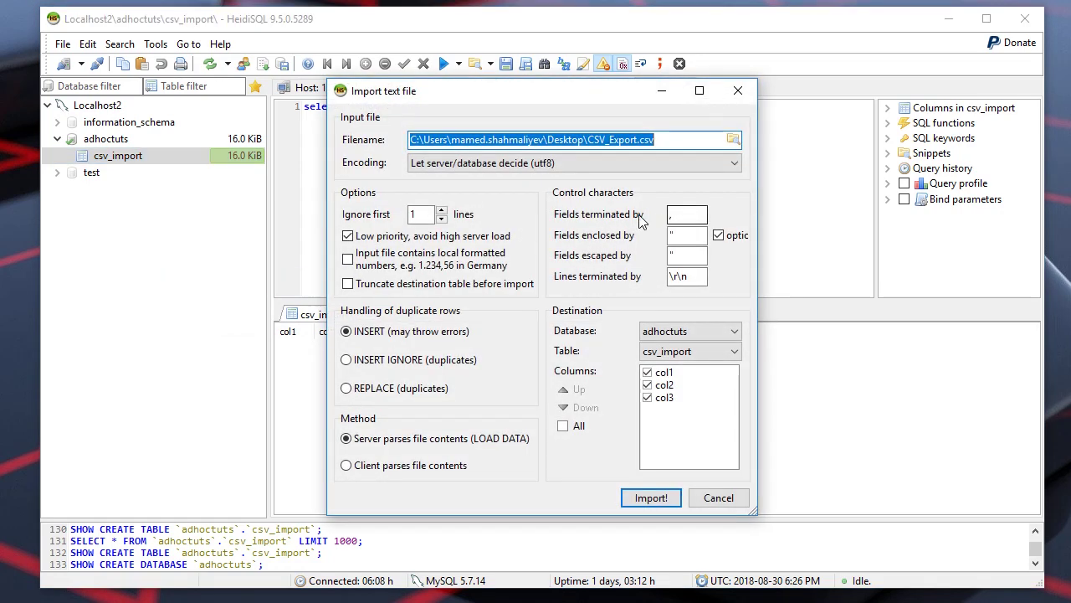
Set fields terminated by \t, enable truncating the destination table, and ignore the first line
drag(683, 217, 666, 219)
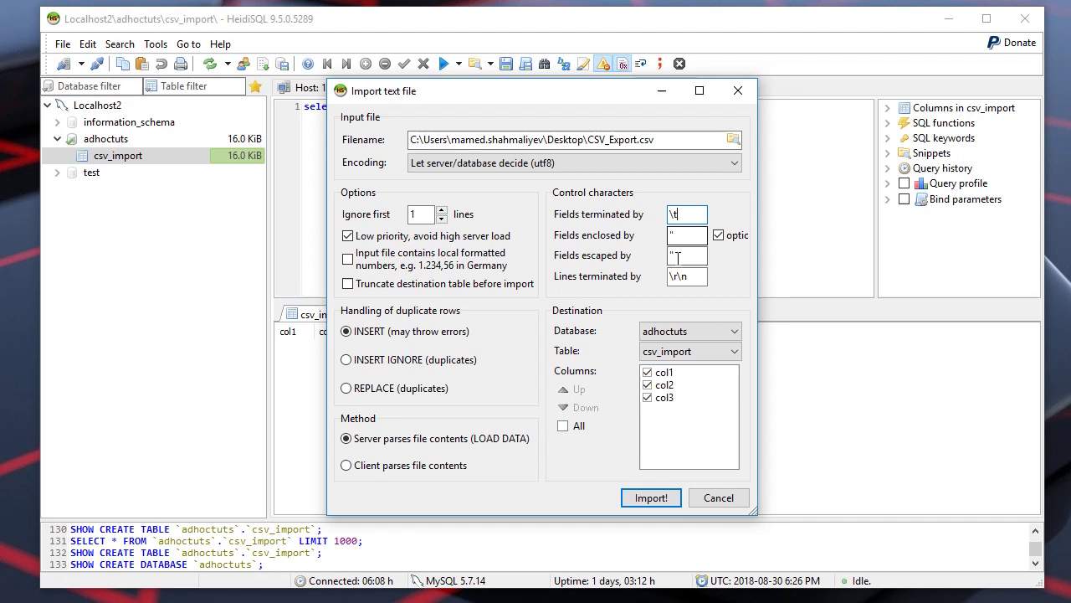
click(387, 285)
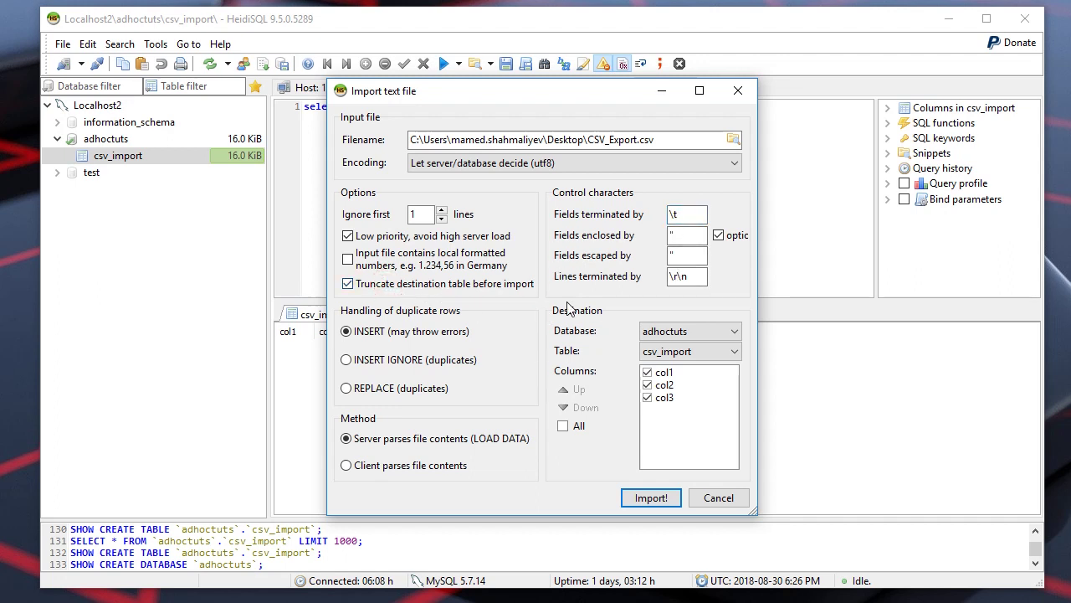
click(416, 214)
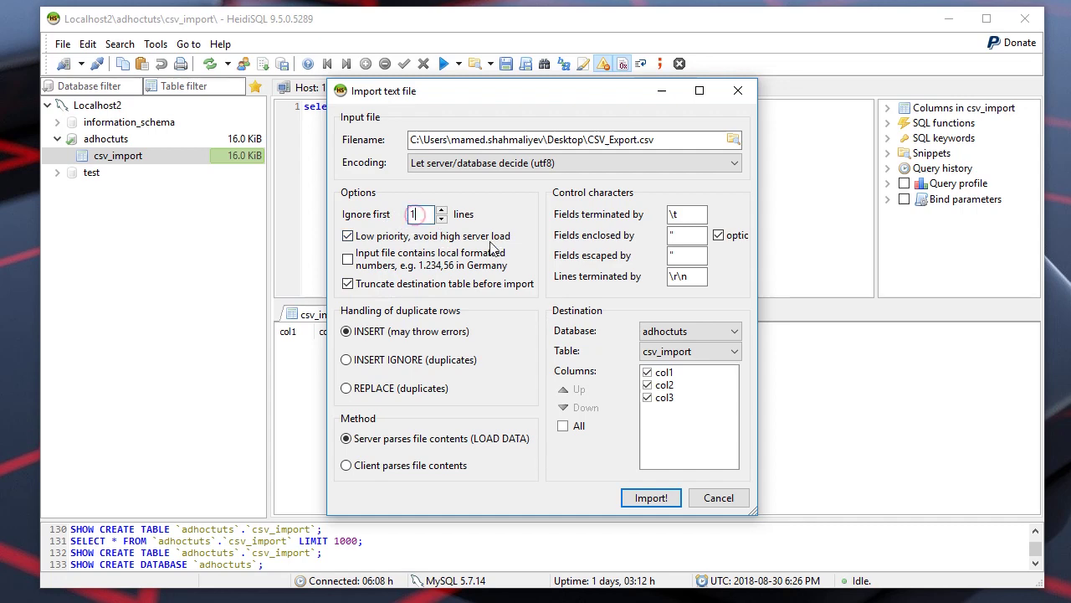
Run the import, then run select * from csv_import
click(651, 498)
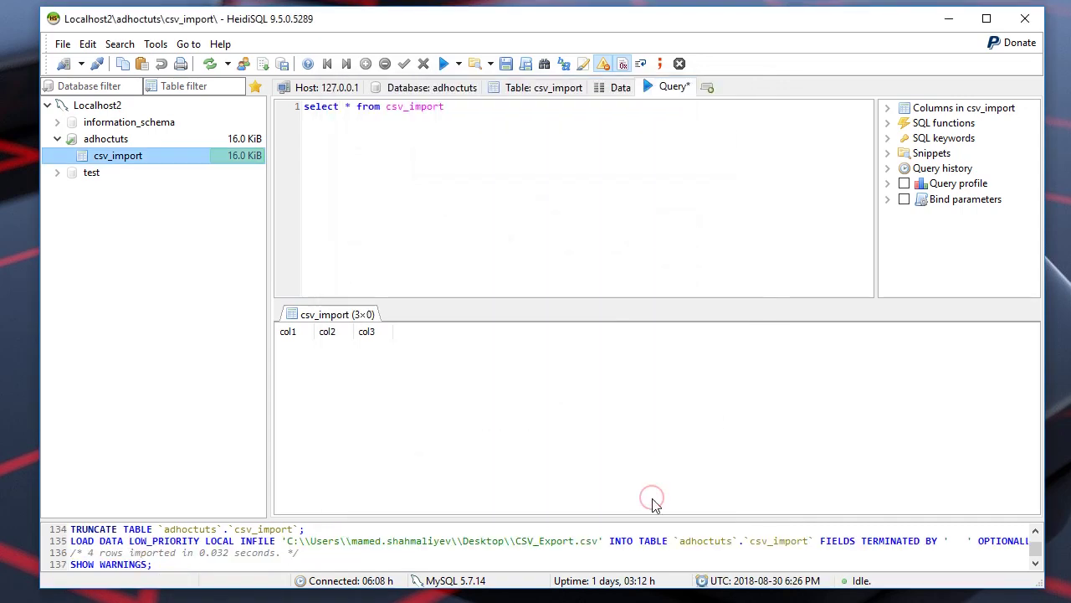
click(403, 106)
click(444, 64)
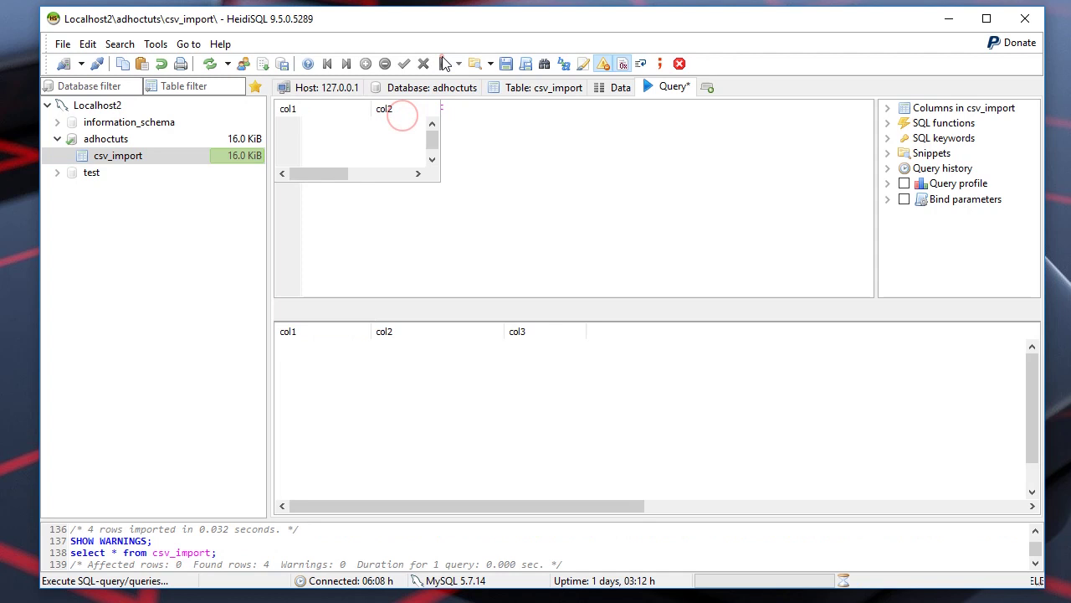
Check the Greek, Arabic, Russian, Chinese and Latin values across the four imported rows
click(306, 347)
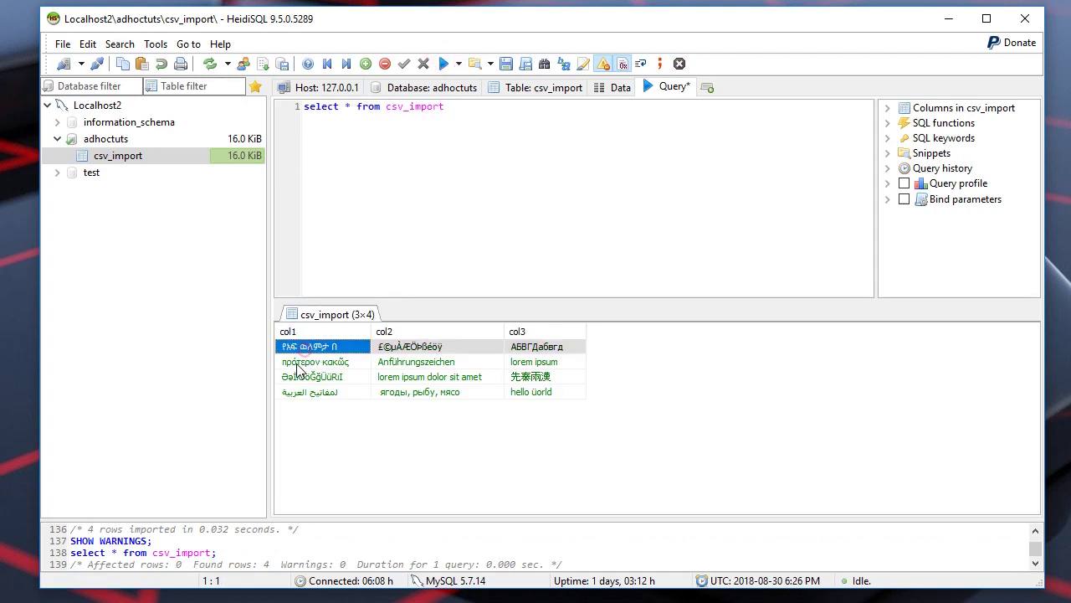
click(299, 363)
click(307, 377)
click(308, 392)
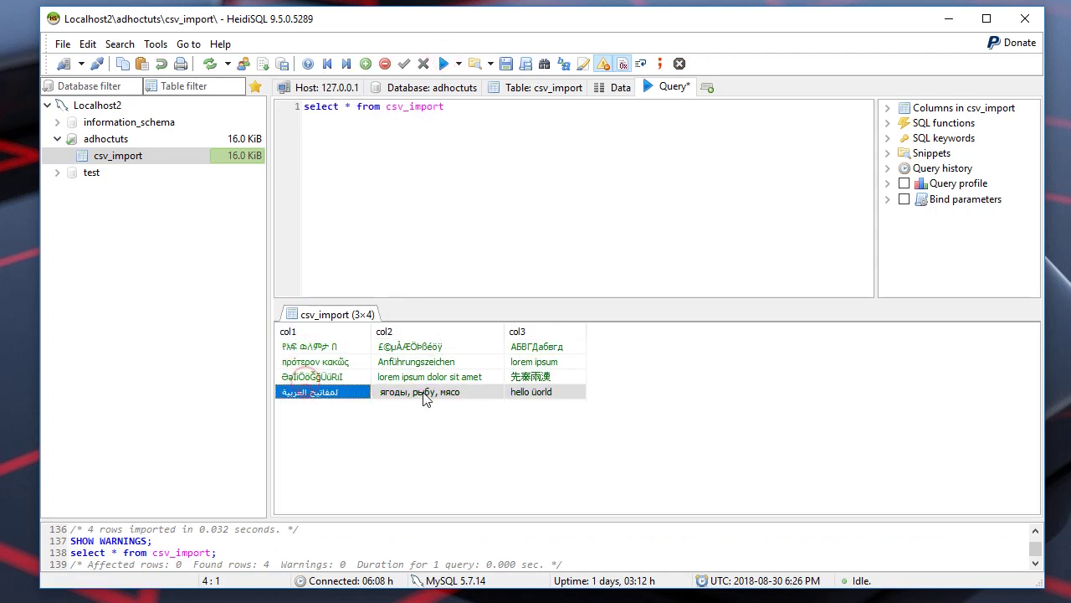
click(435, 392)
click(553, 392)
click(548, 378)
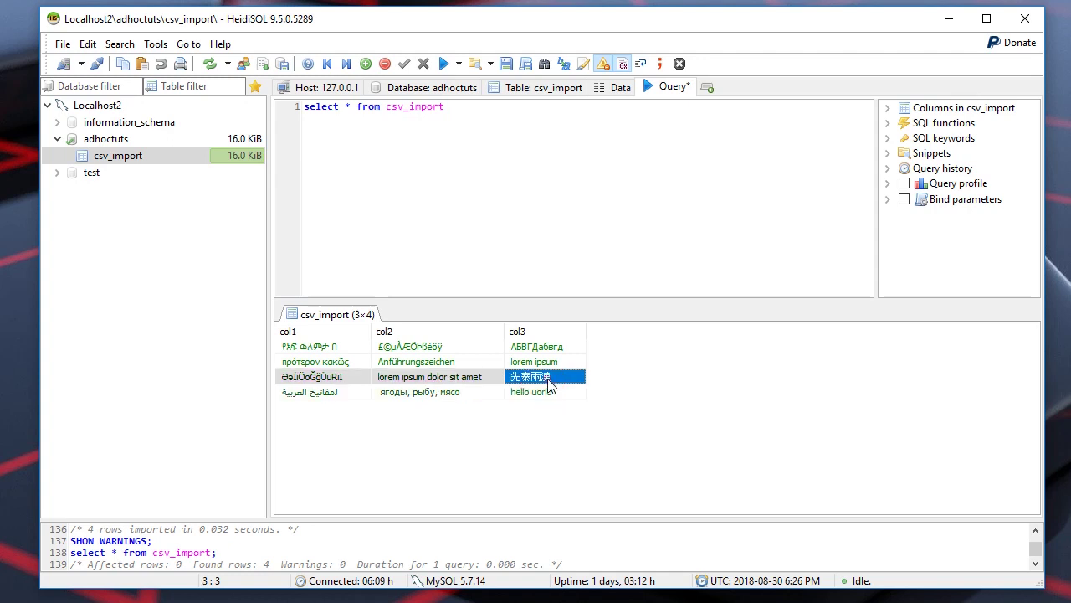
click(548, 362)
click(549, 350)
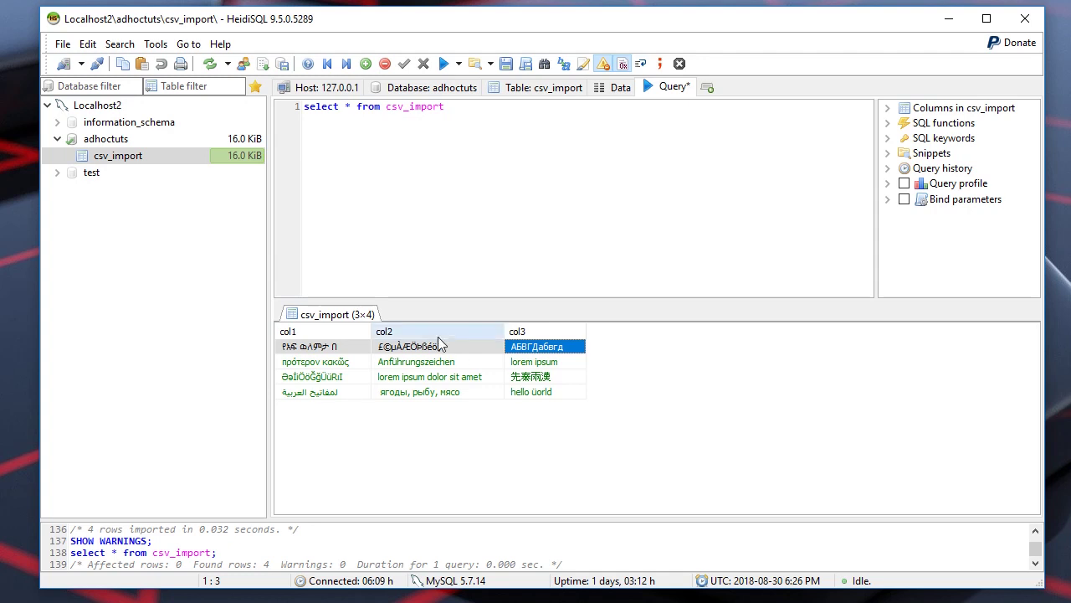
Empty all imported rows from the csv_import table, then minimise HeidiSQL
right_click(120, 159)
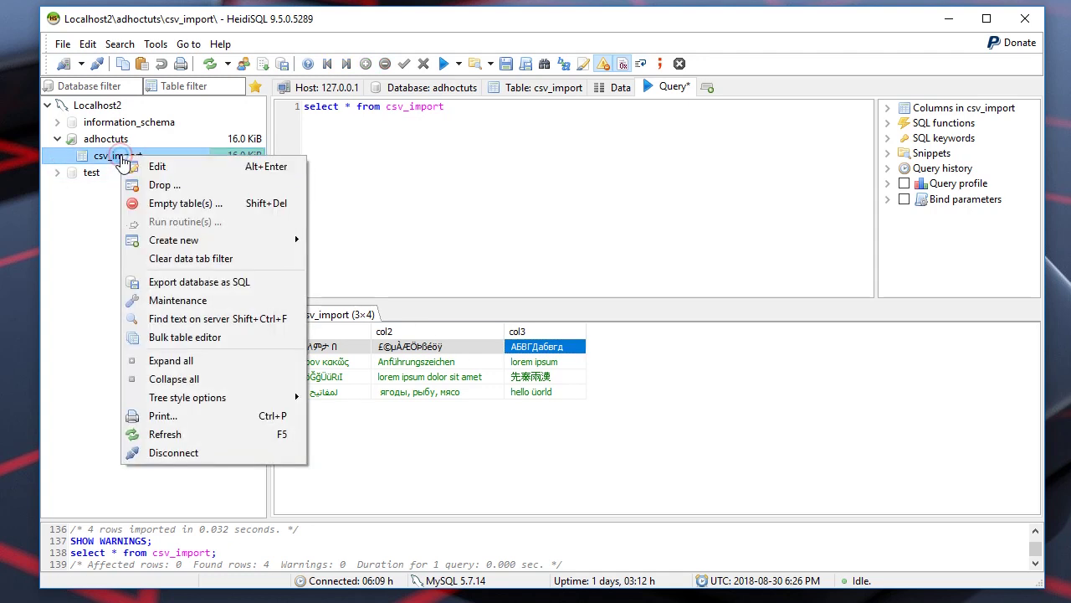
click(187, 204)
click(494, 271)
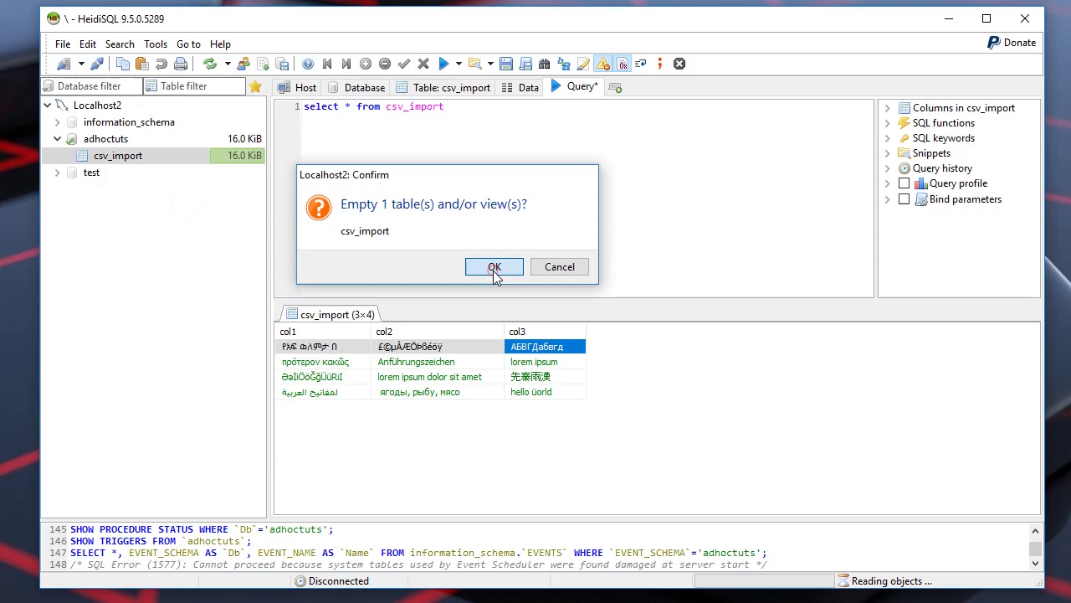
click(951, 20)
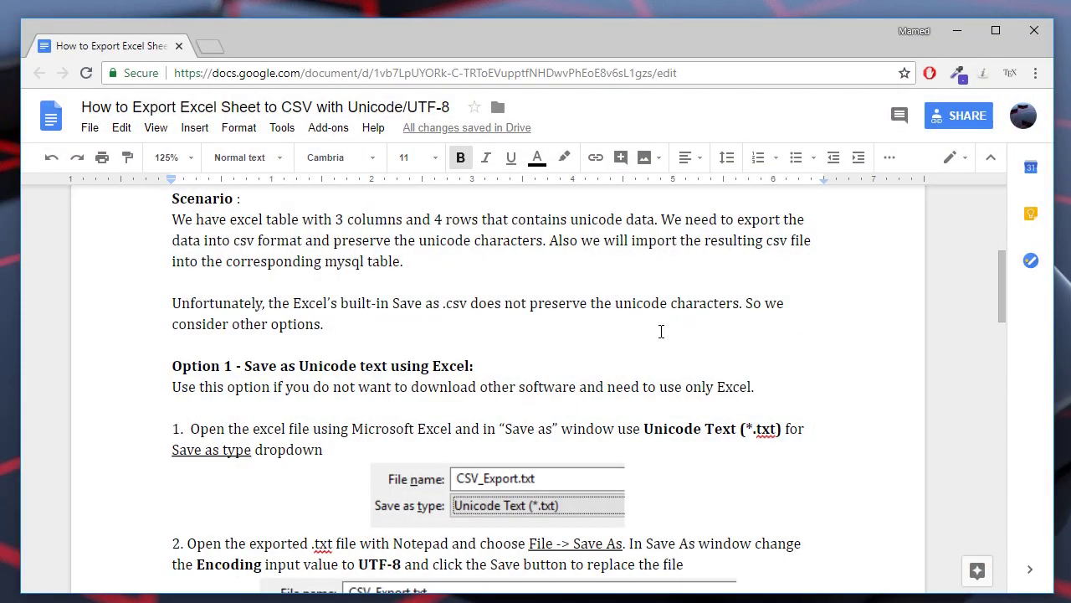
Scroll the guide to Option 2 (LibreOffice Calc) and briefly visit the libreoffice.org link
scroll(660, 330, down, 4)
scroll(659, 331, down, 3)
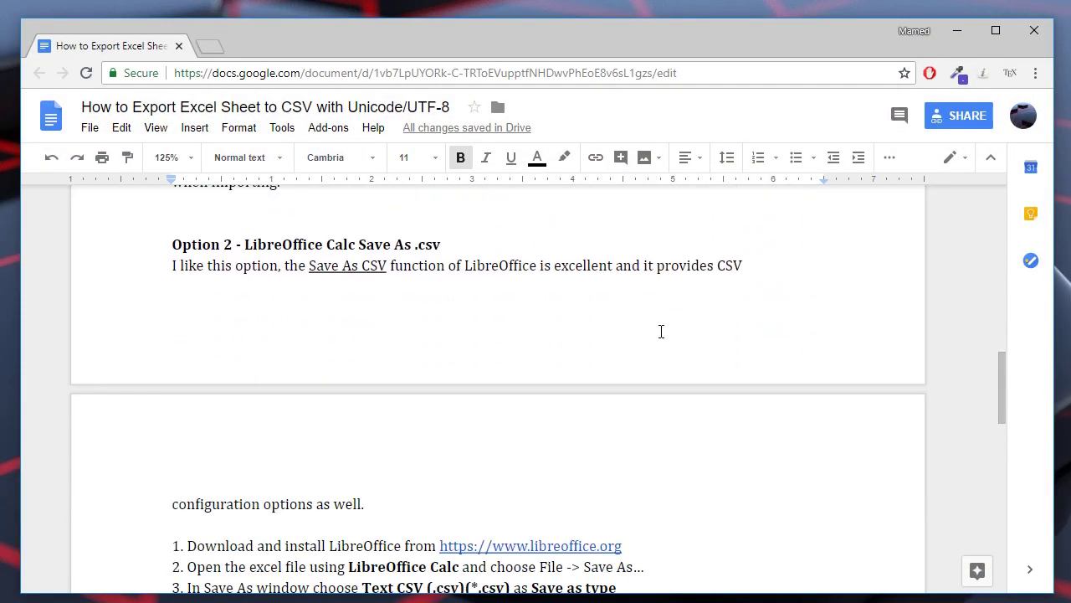
scroll(661, 332, down, 3)
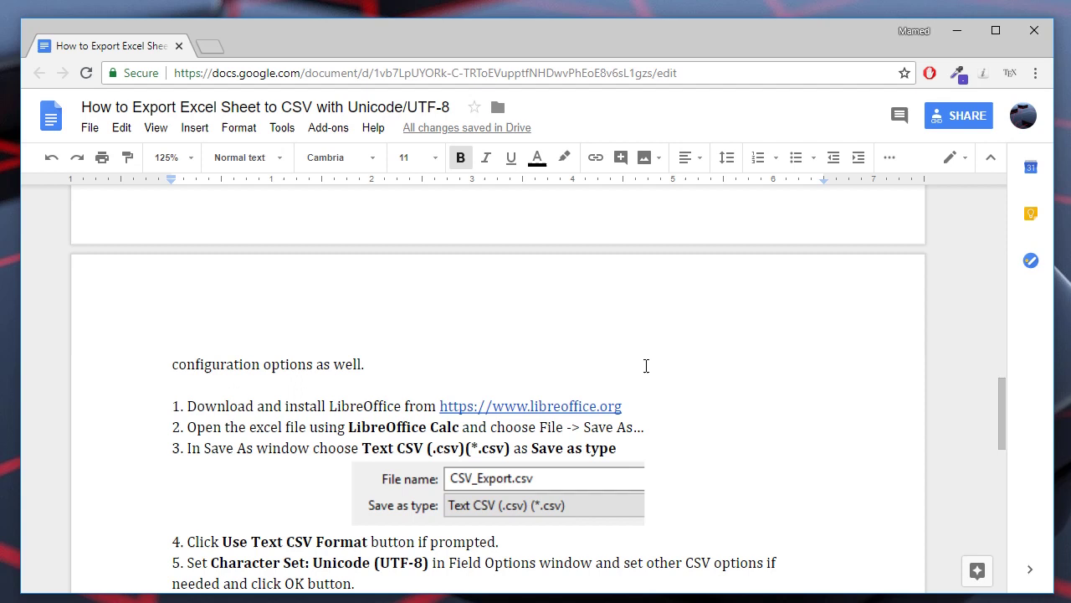
click(620, 406)
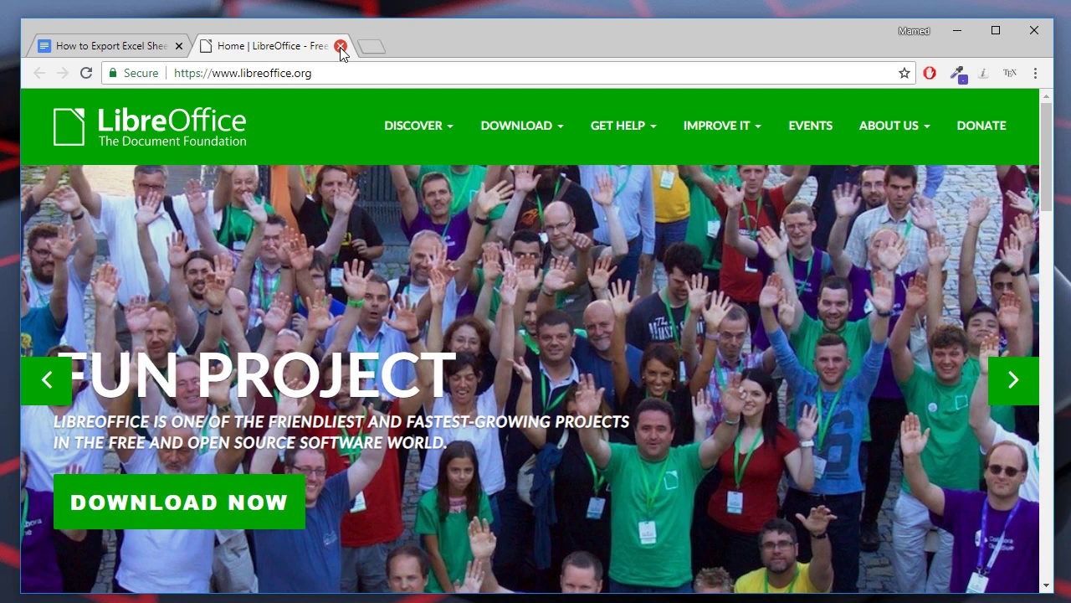
click(341, 47)
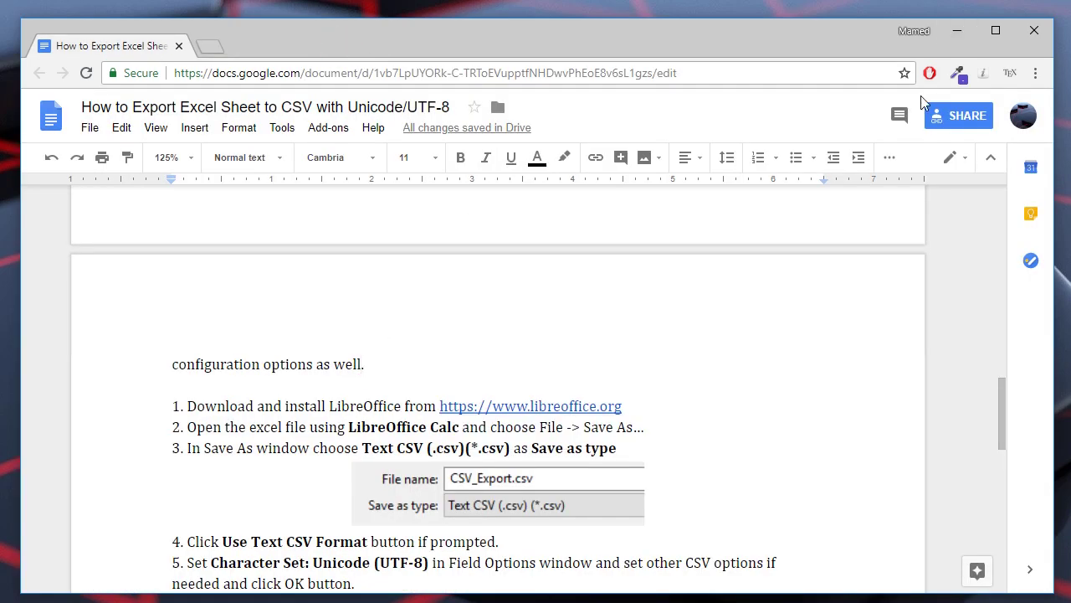
Delete the old CSV_Export.csv file from the desktop
click(957, 31)
click(295, 247)
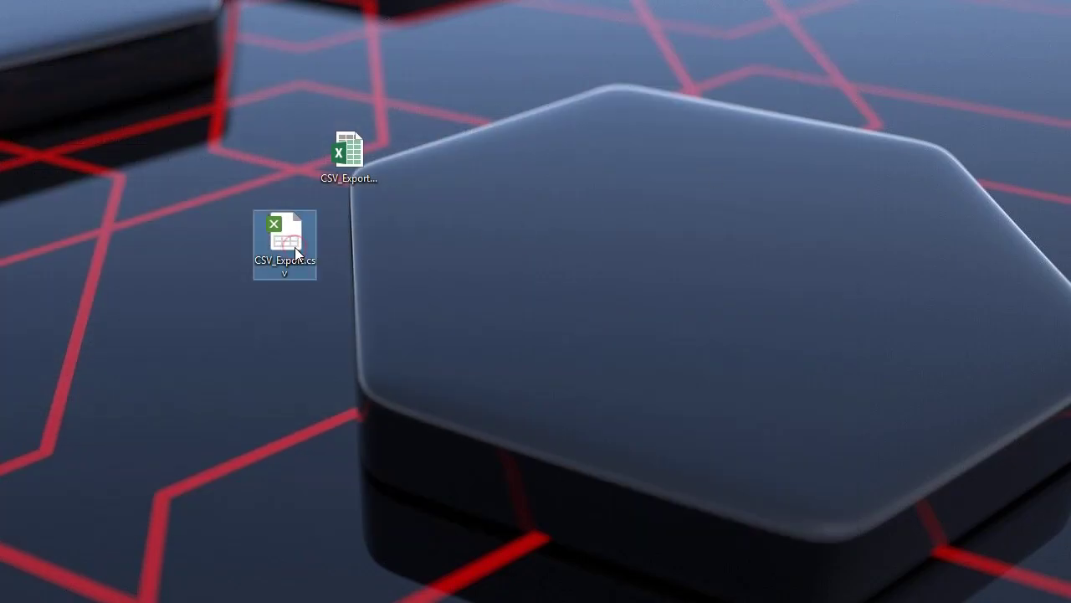
key(Delete)
Open CSV_Export.xlsx with LibreOffice Calc
click(348, 168)
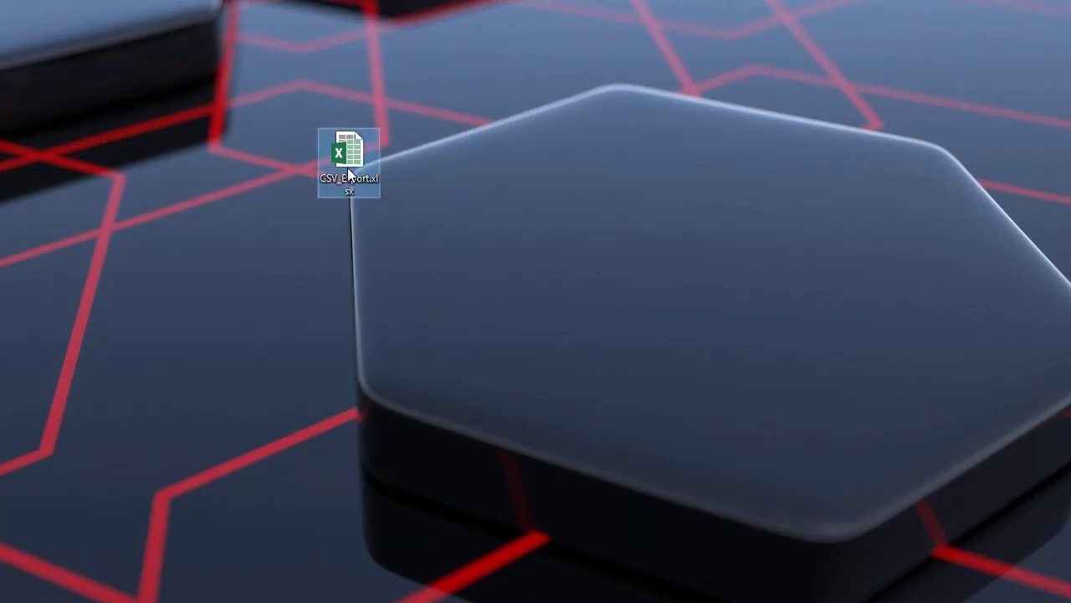
right_click(347, 167)
mouse_move(259, 332)
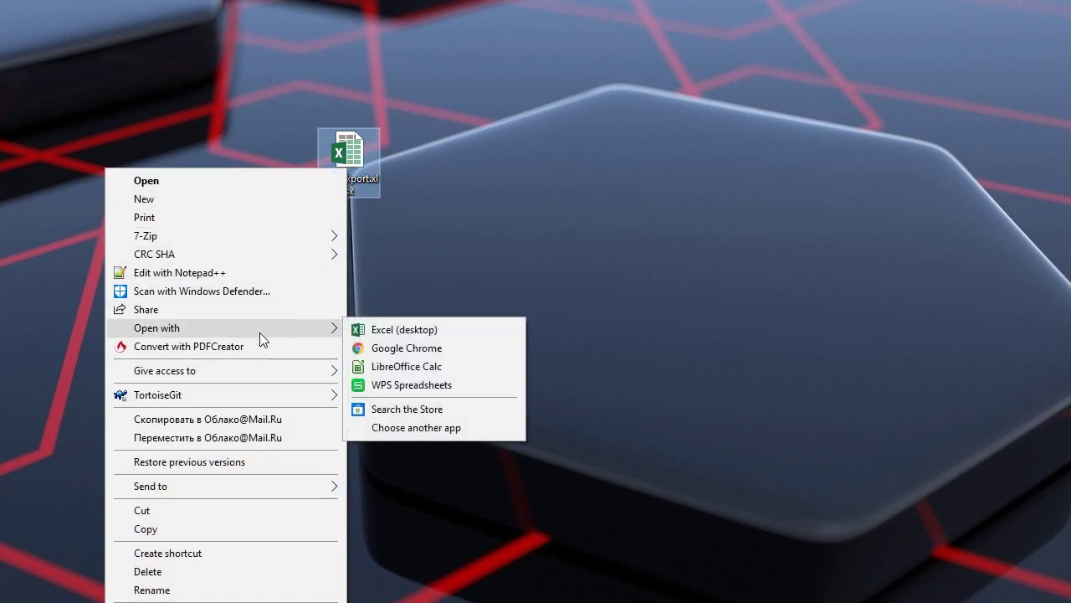
click(442, 368)
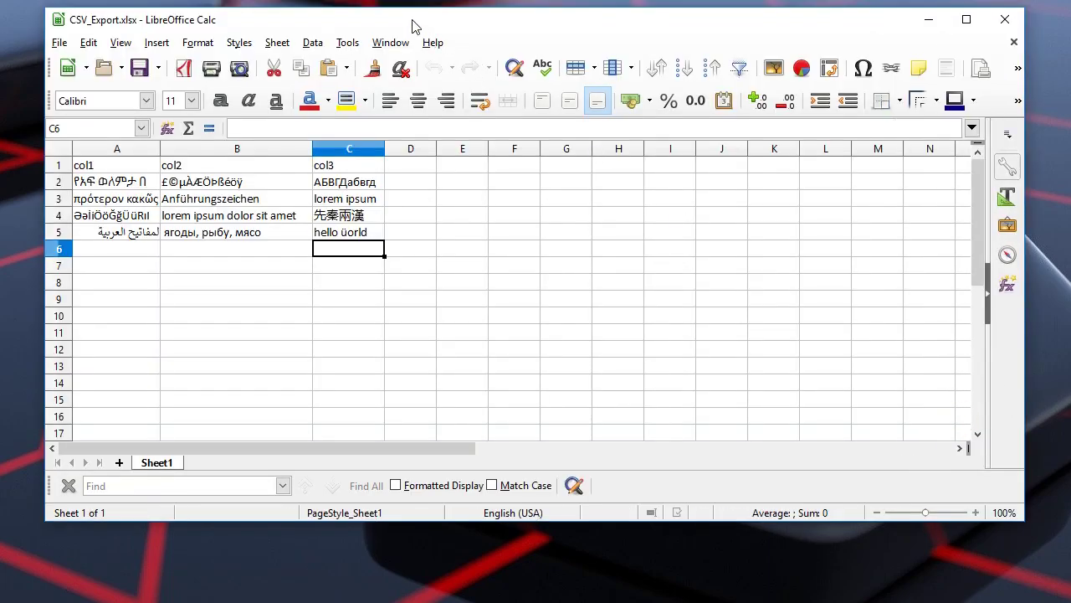
Save the sheet as CSV_Export.csv with type Text CSV (.csv), keeping the Text CSV format
drag(412, 25, 427, 44)
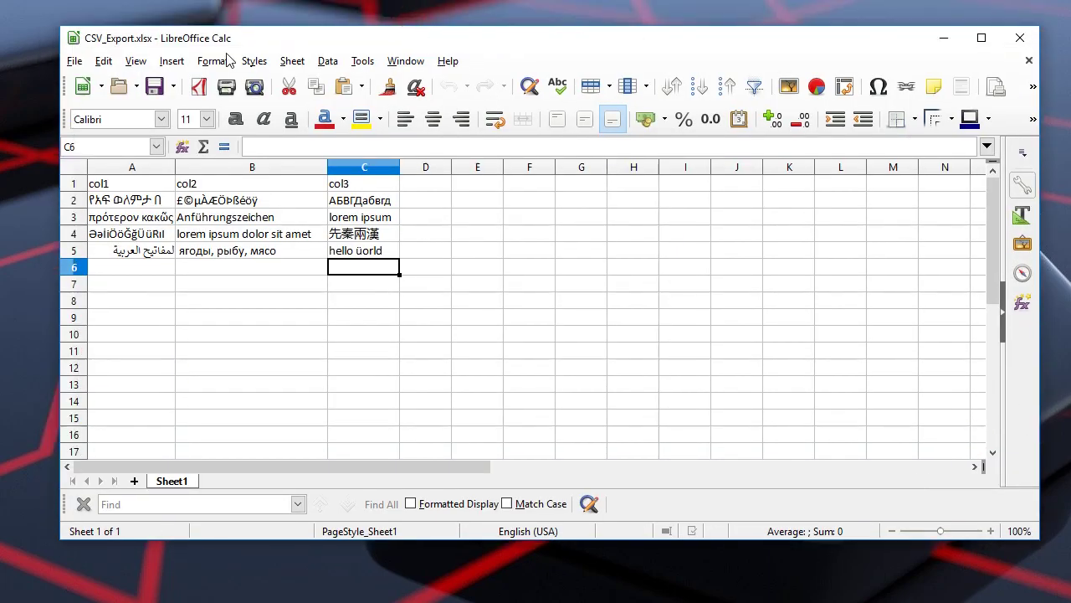
click(73, 62)
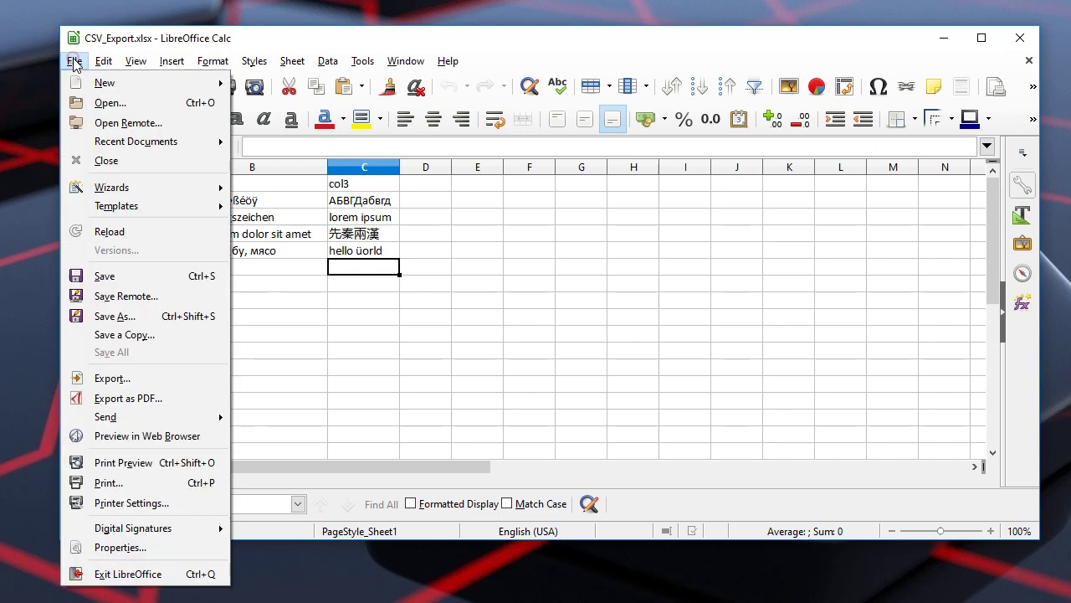
click(134, 315)
click(313, 439)
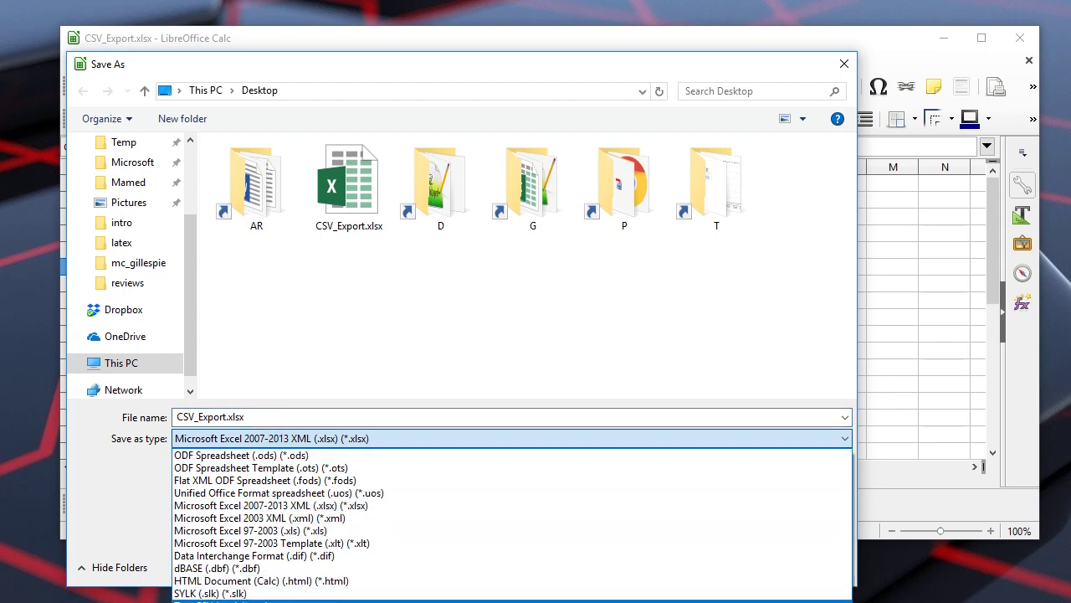
key(Return)
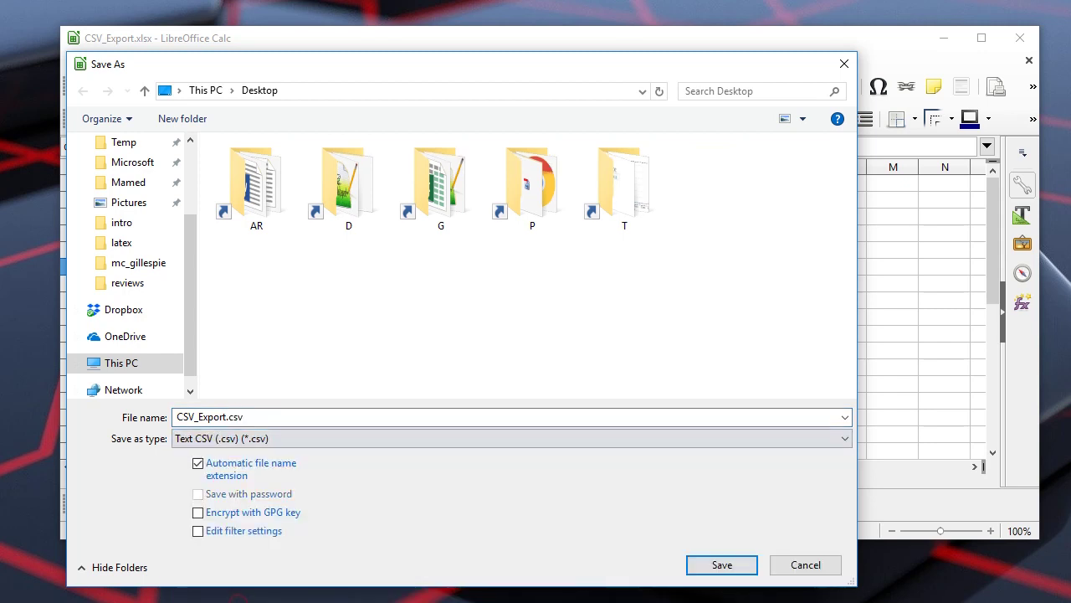
click(722, 565)
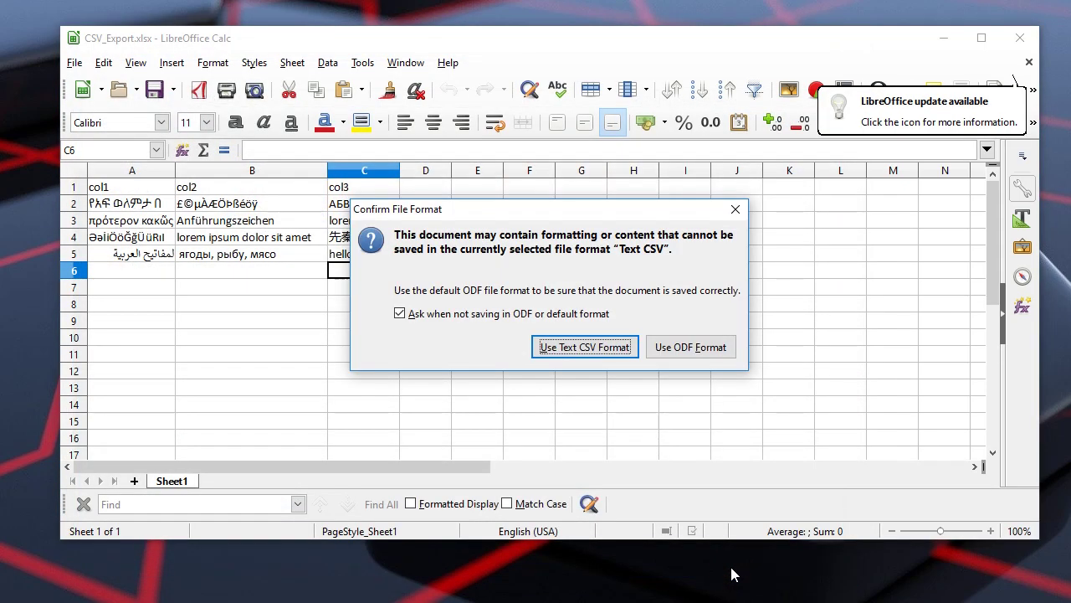
click(586, 348)
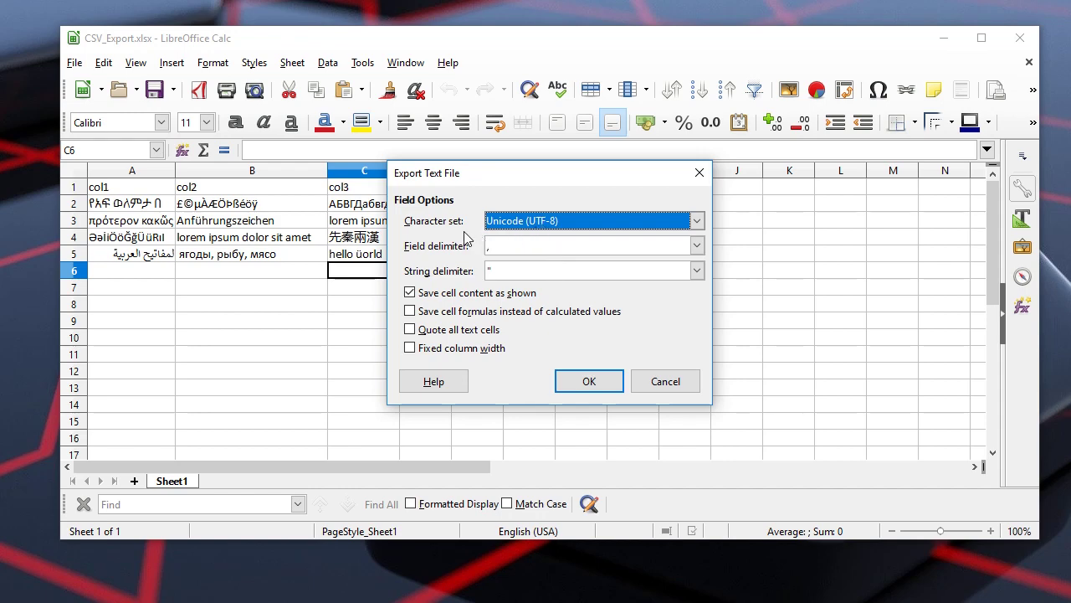
Export CSV_Export.csv with the Unicode (UTF-8) character set, then close LibreOffice Calc
click(564, 222)
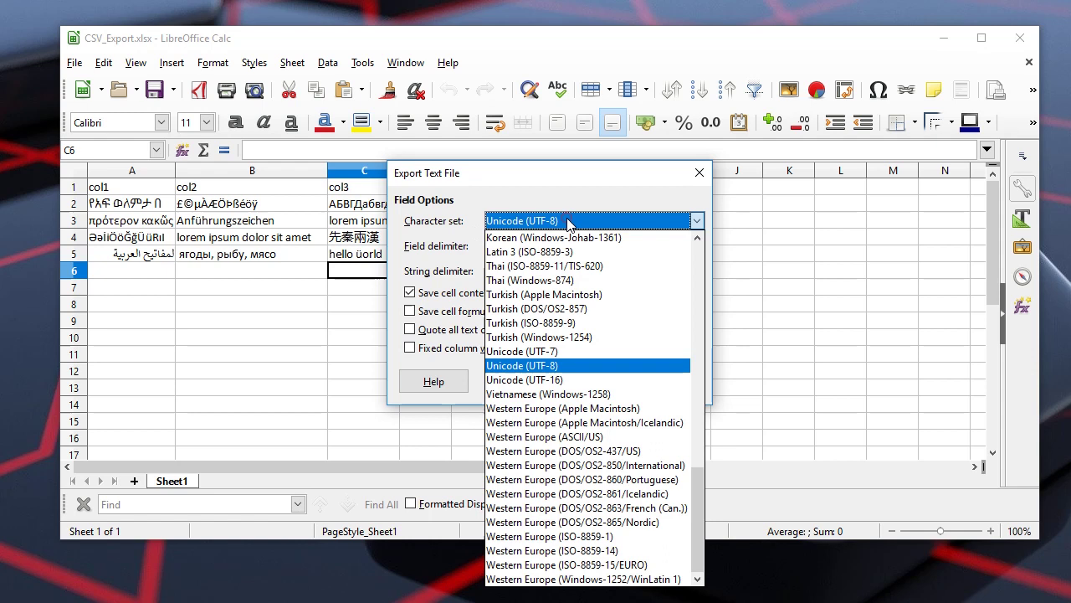
click(565, 220)
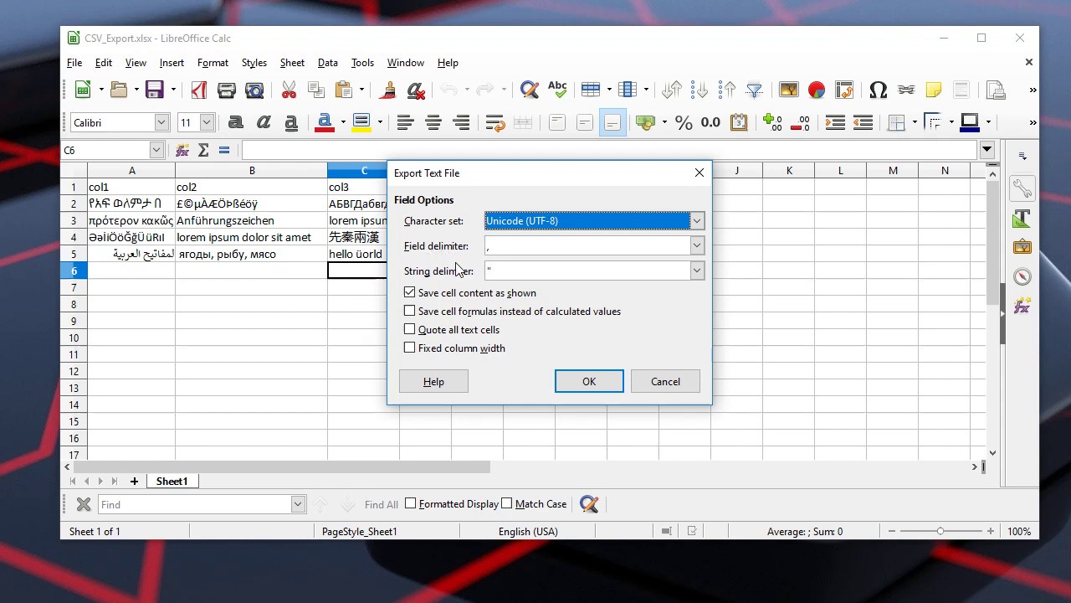
click(597, 381)
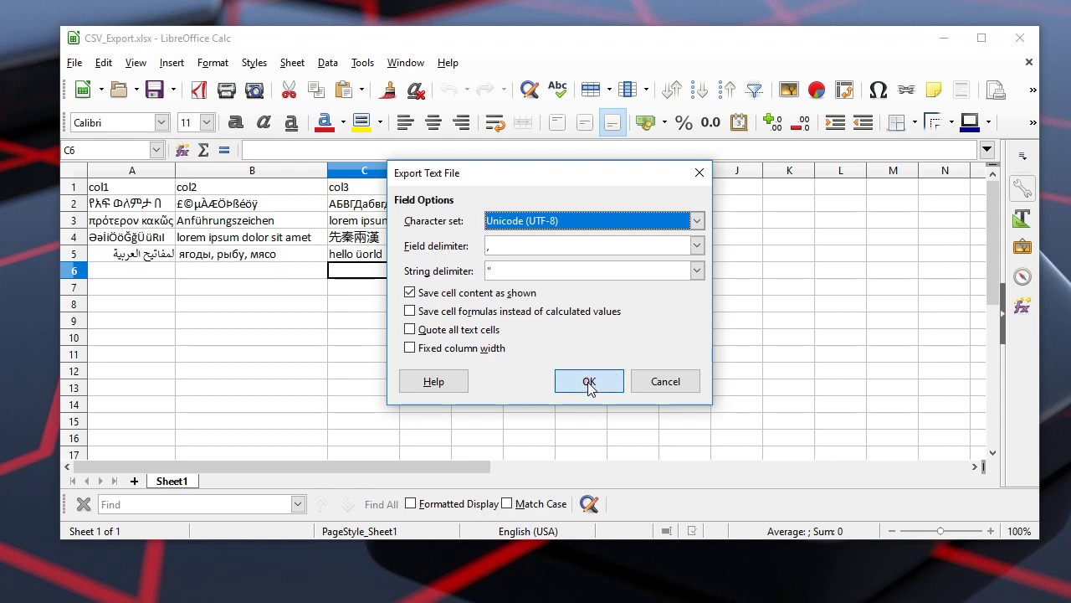
click(1021, 40)
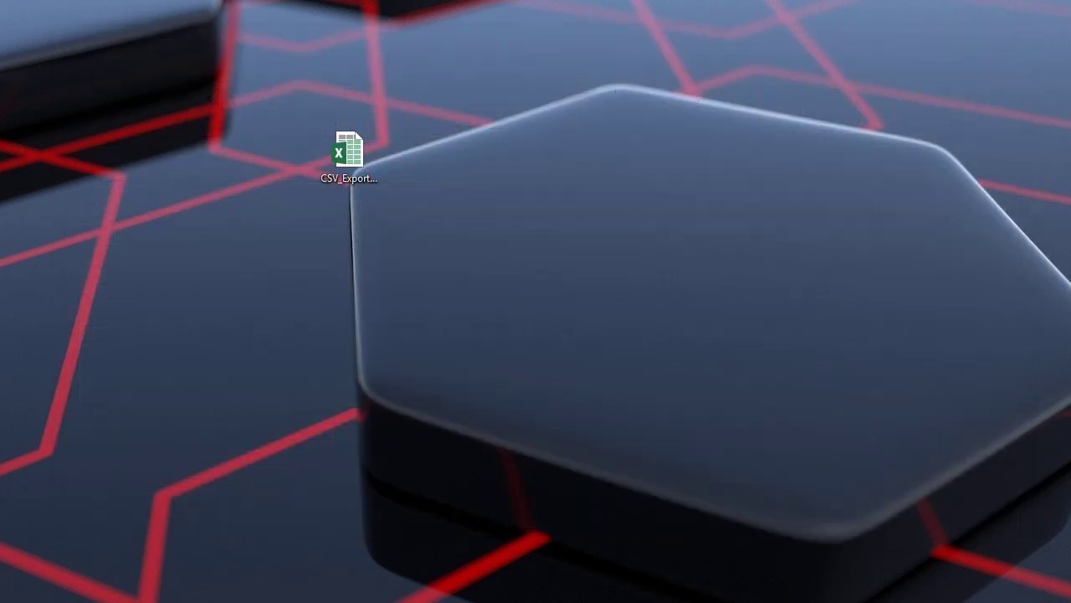
Run select * from csv_import to confirm it is empty, then open Tools > Import CSV file
drag(149, 228, 444, 185)
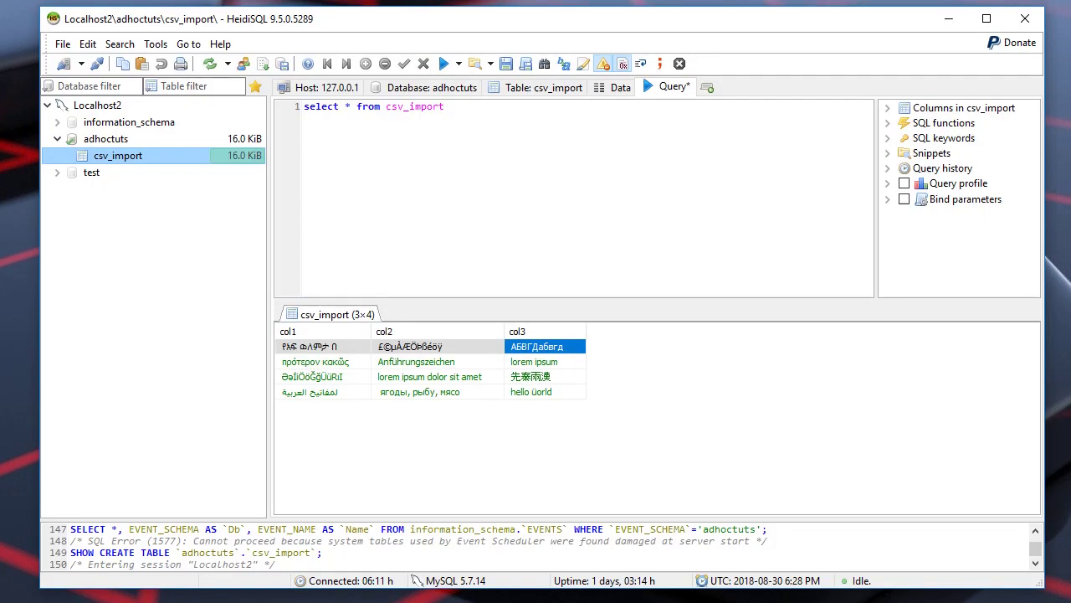
click(389, 110)
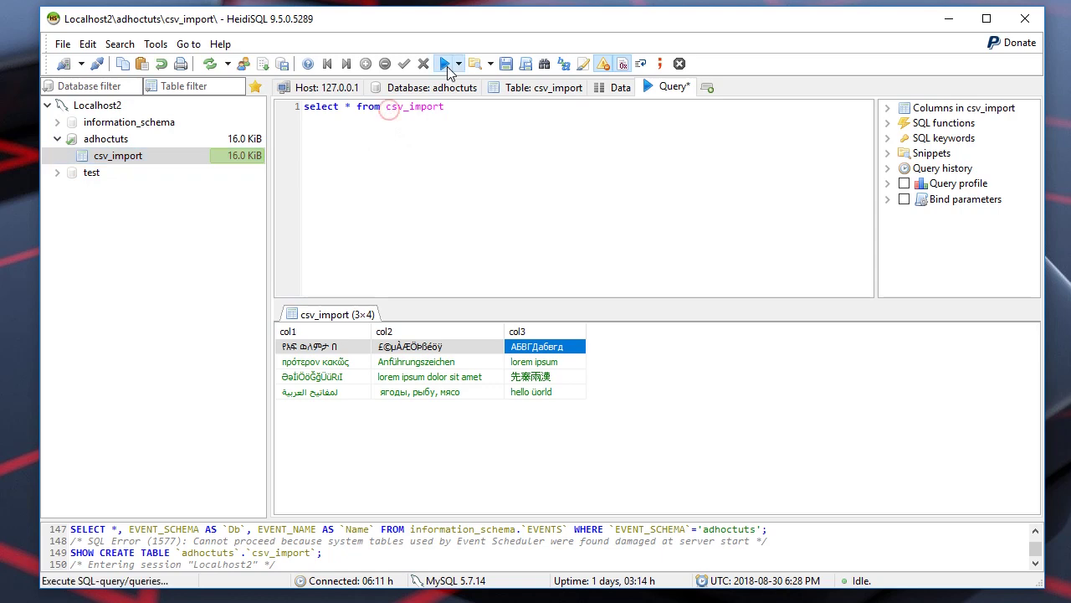
click(446, 67)
click(156, 44)
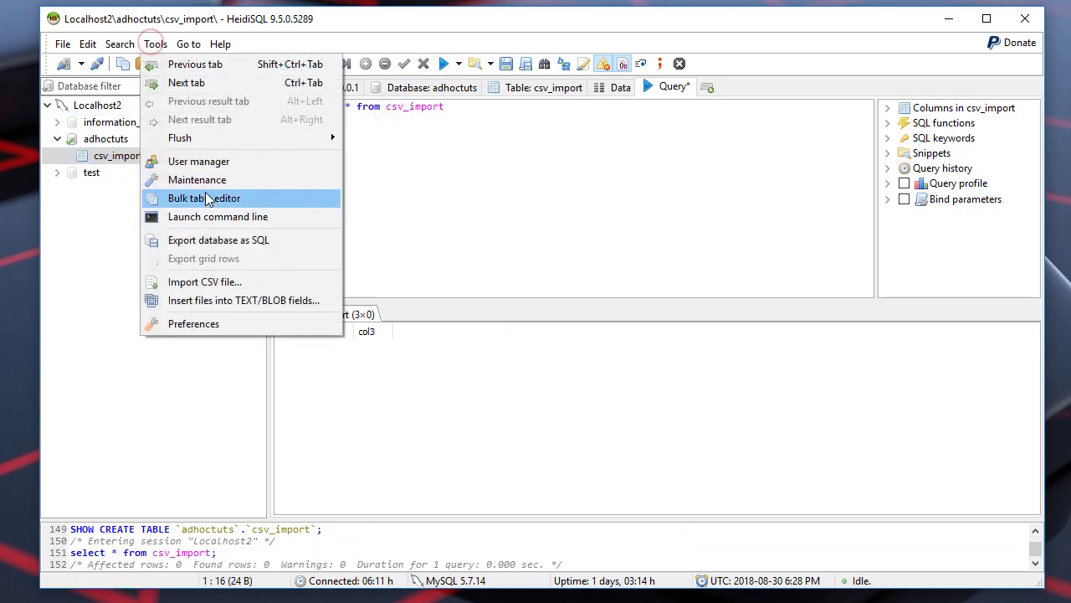
click(218, 286)
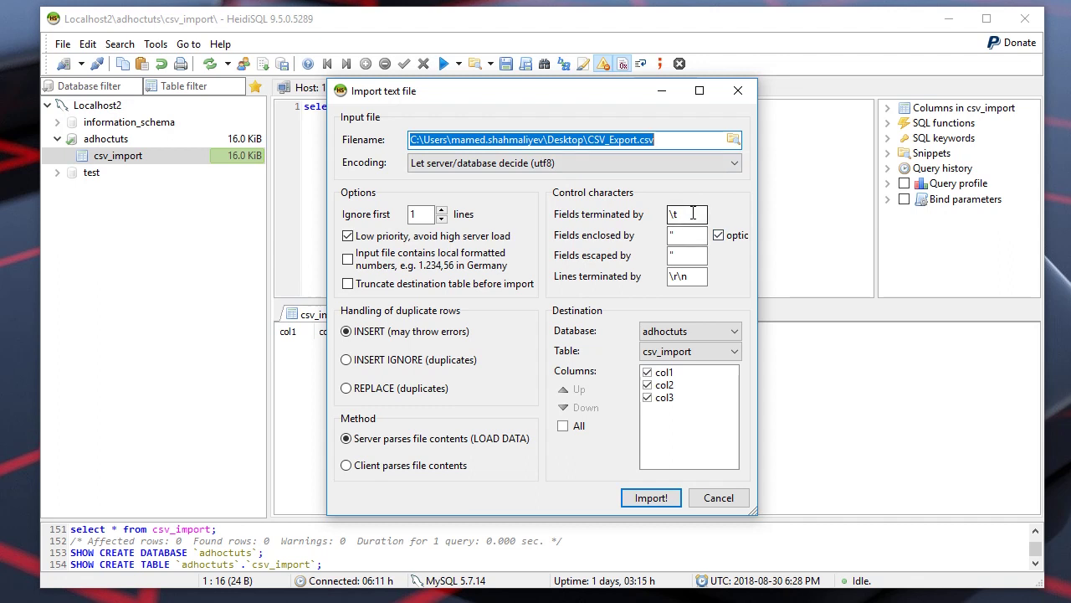
Import CSV_Export.csv with ',' as the field terminator and rerun the query to show 4 rows
drag(693, 214, 663, 213)
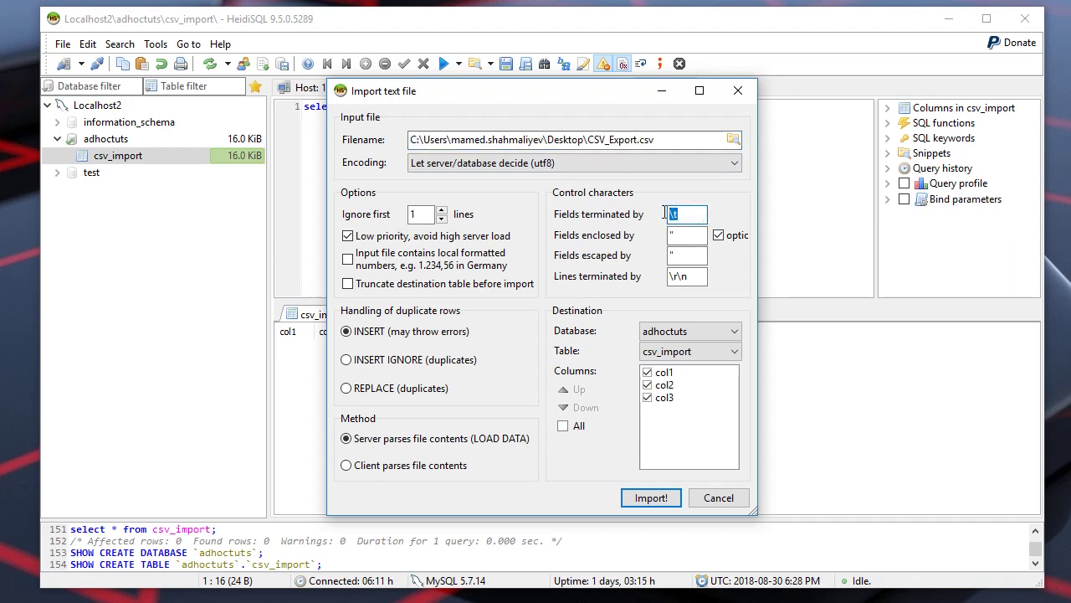
text(,)
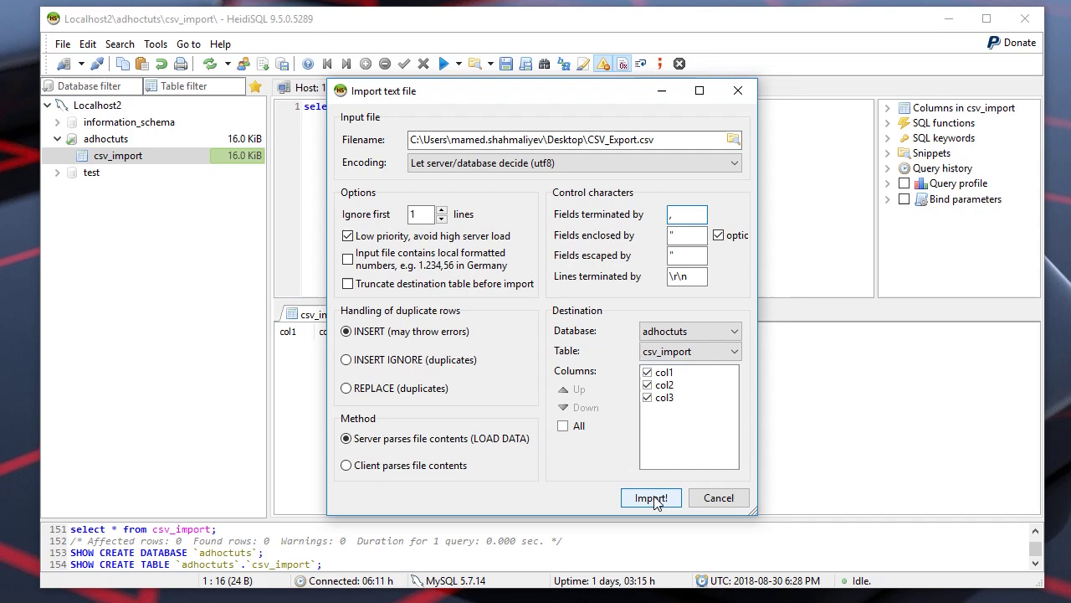
click(651, 498)
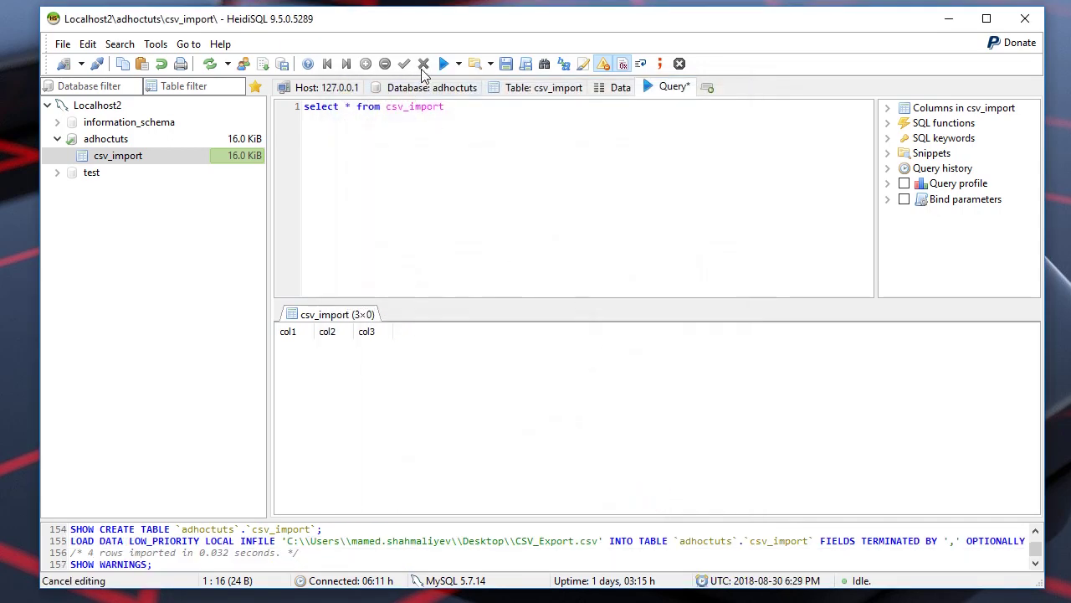
click(444, 65)
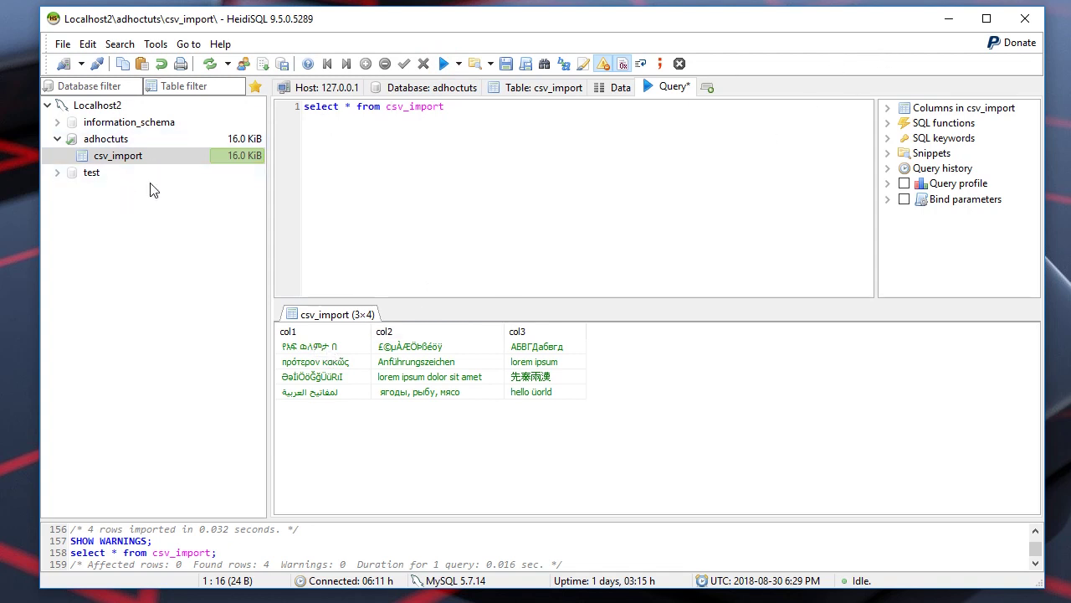
Return to the guide, scroll to step 6 and Resources, and check the Excel file link
click(954, 20)
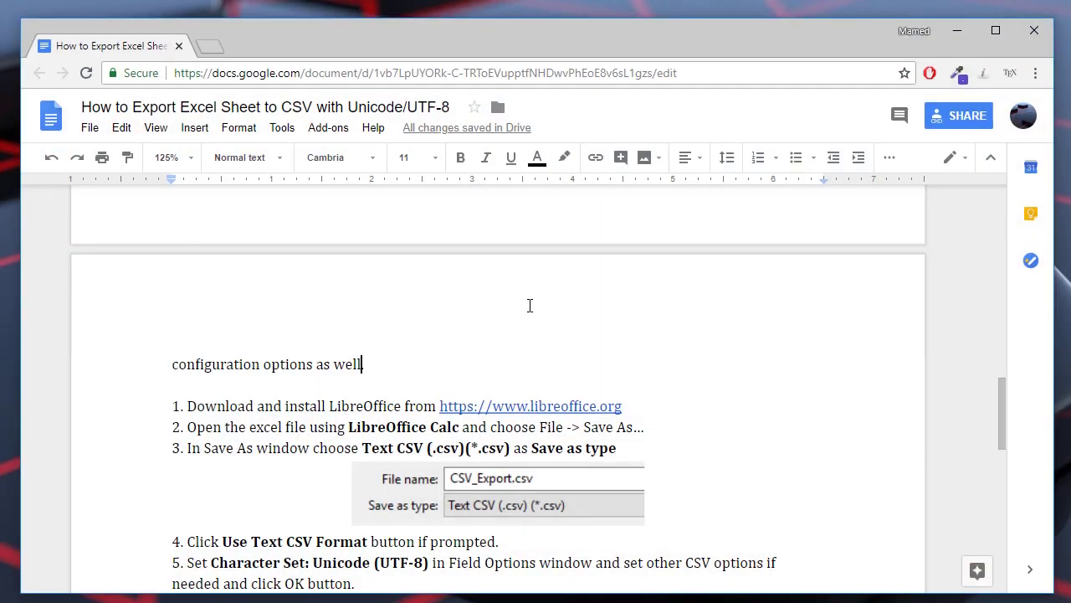
scroll(545, 320, down, 10)
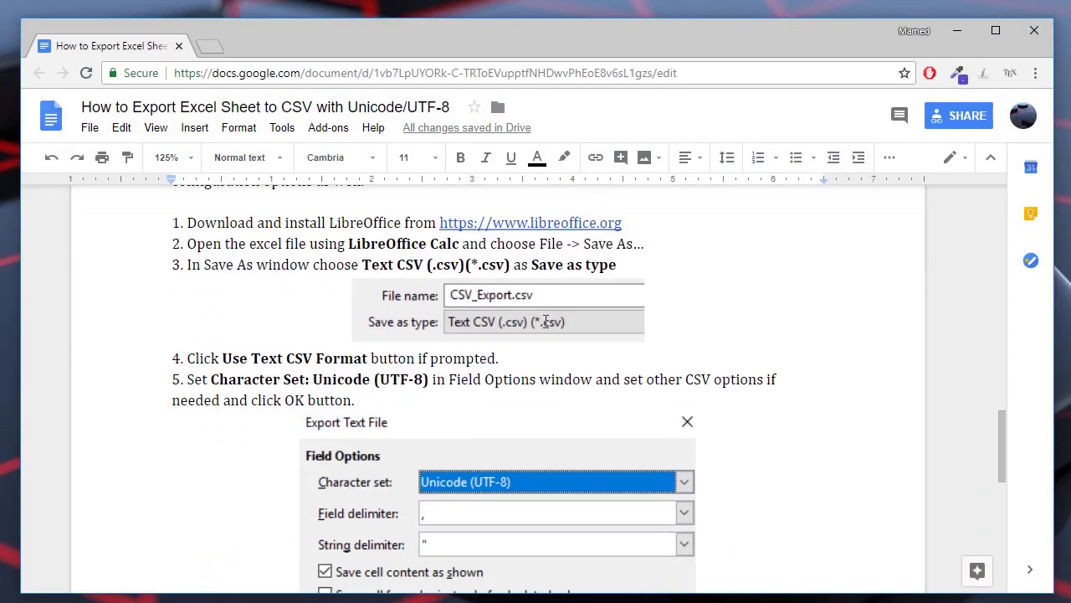
scroll(544, 321, up, 2)
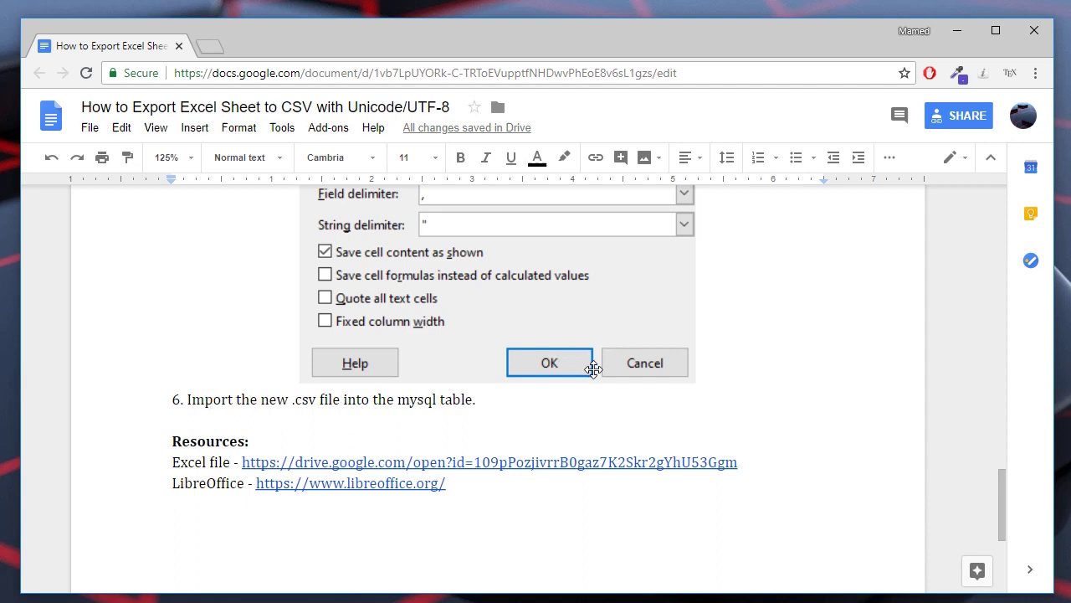
click(292, 465)
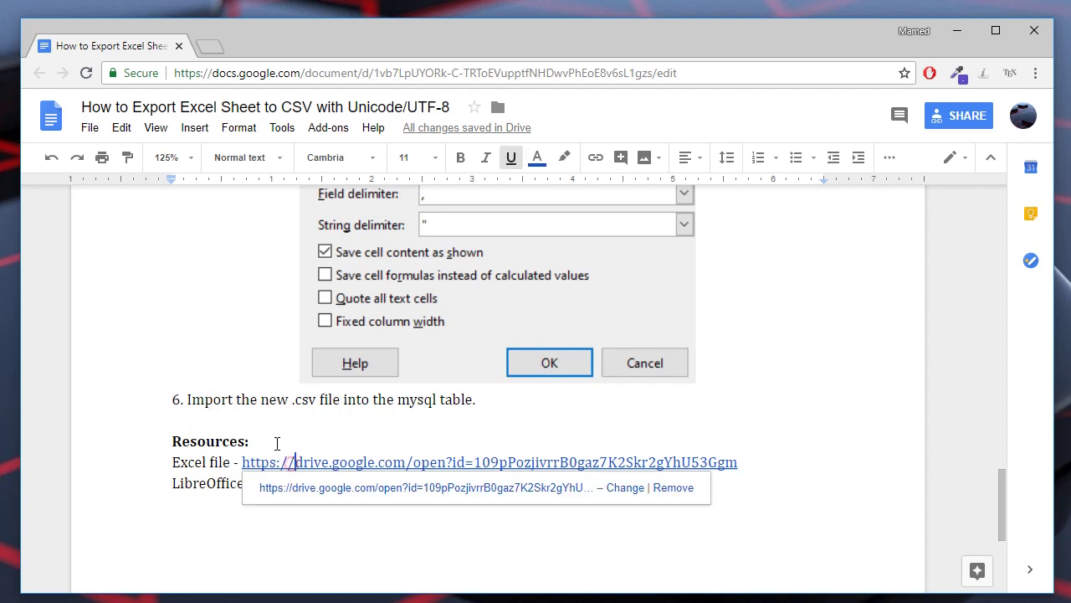
click(268, 439)
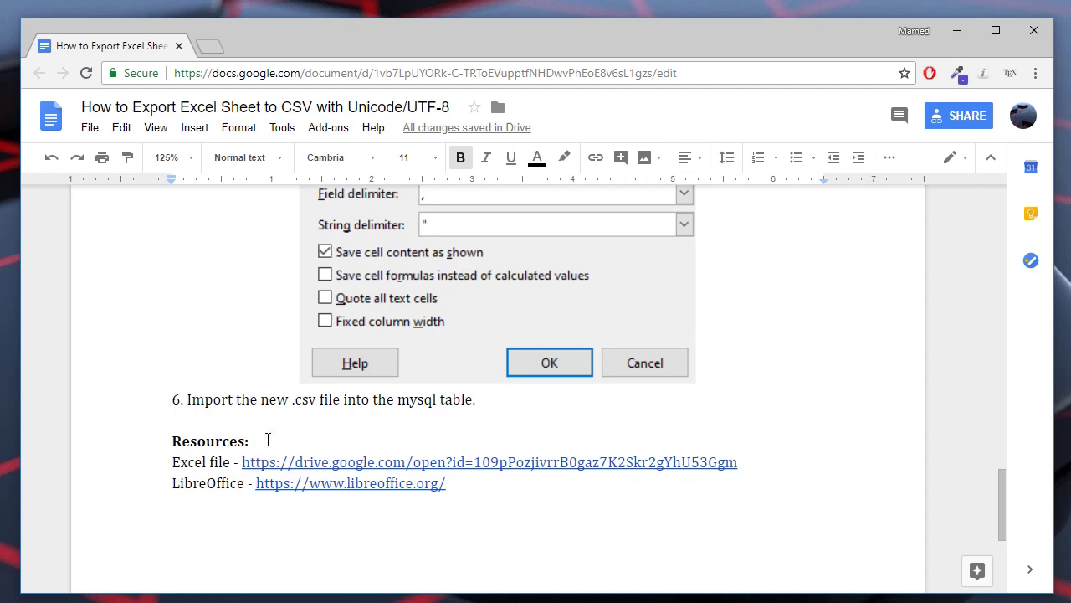